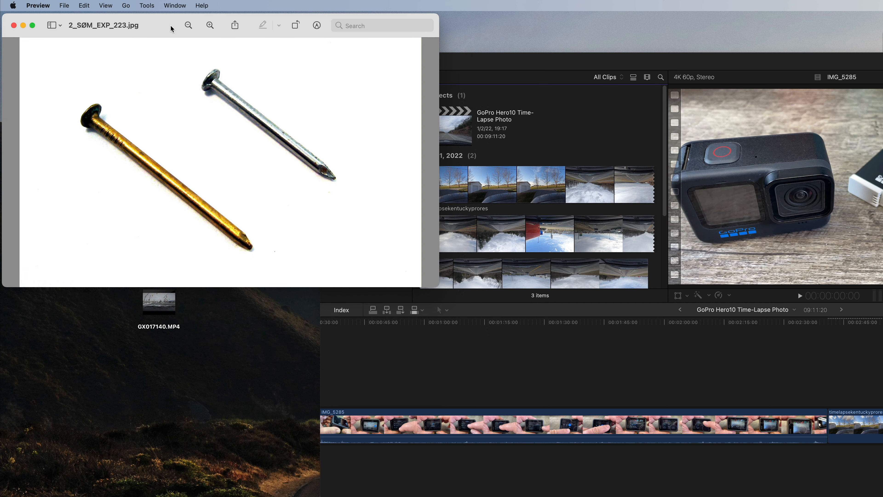
- Preview the thumb image from the desktop beside the nails image, and close both previews
{"action": "left_click_drag", "start_coordinate": [171, 29], "coordinate": [404, 101]}
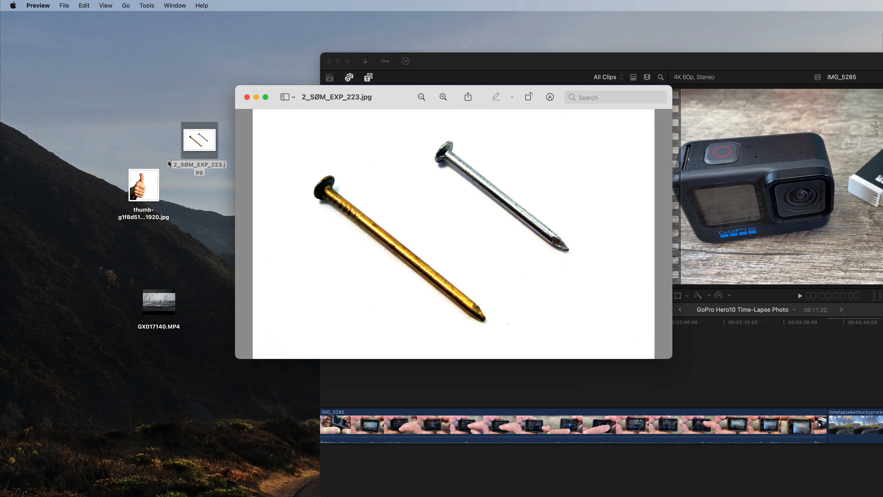
{"action": "double_click", "coordinate": [155, 188]}
{"action": "left_click_drag", "start_coordinate": [592, 496], "coordinate": [417, 323]}
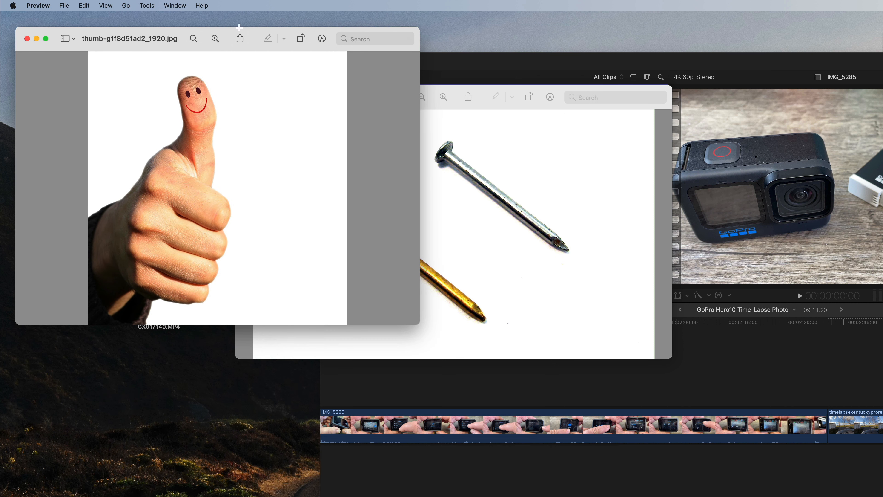
{"action": "left_click", "coordinate": [26, 38]}
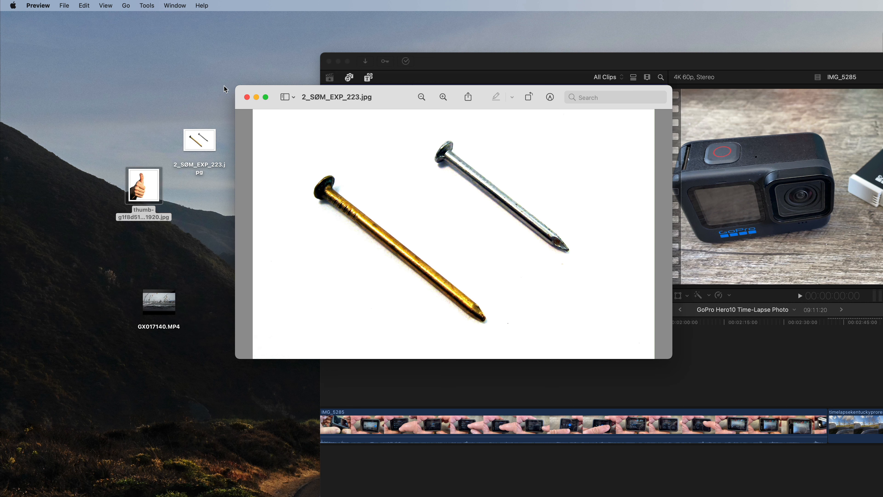
{"action": "left_click", "coordinate": [246, 98]}
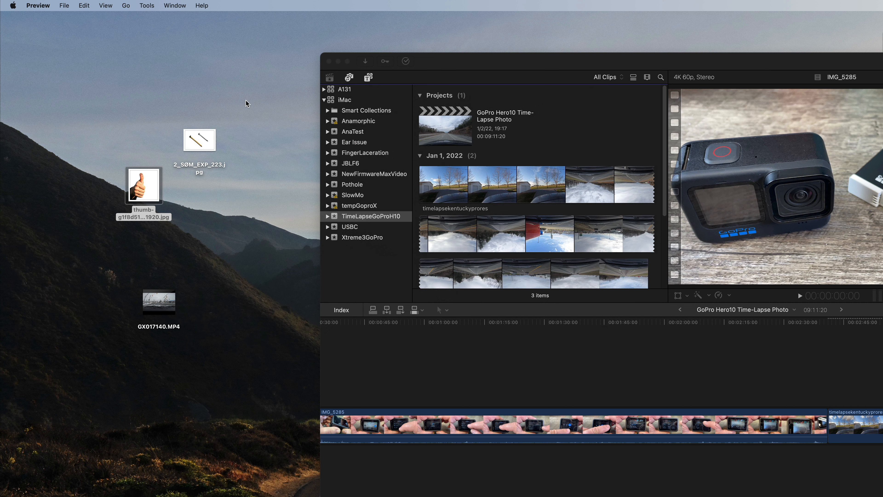
- Import the thumb and nails images from the desktop into the TimeLapseGoProH10 event in Final Cut Pro
{"action": "left_click", "coordinate": [131, 128]}
{"action": "scroll", "coordinate": [518, 237], "scroll_direction": "down", "scroll_amount": 5}
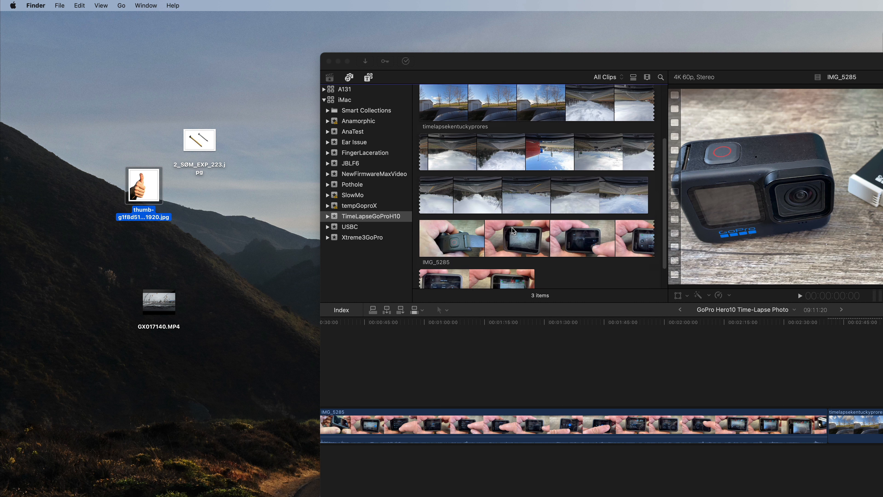
{"action": "scroll", "coordinate": [510, 176], "scroll_direction": "up", "scroll_amount": 5}
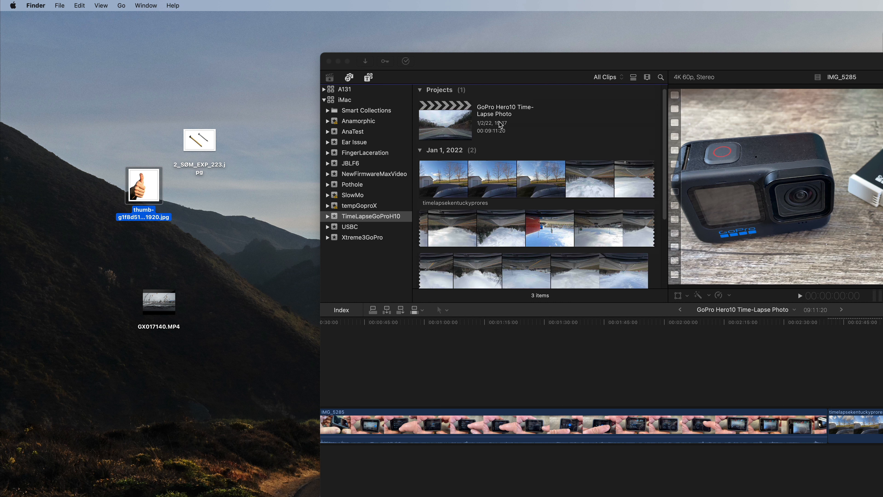
{"action": "scroll", "coordinate": [480, 162], "scroll_direction": "down", "scroll_amount": 5}
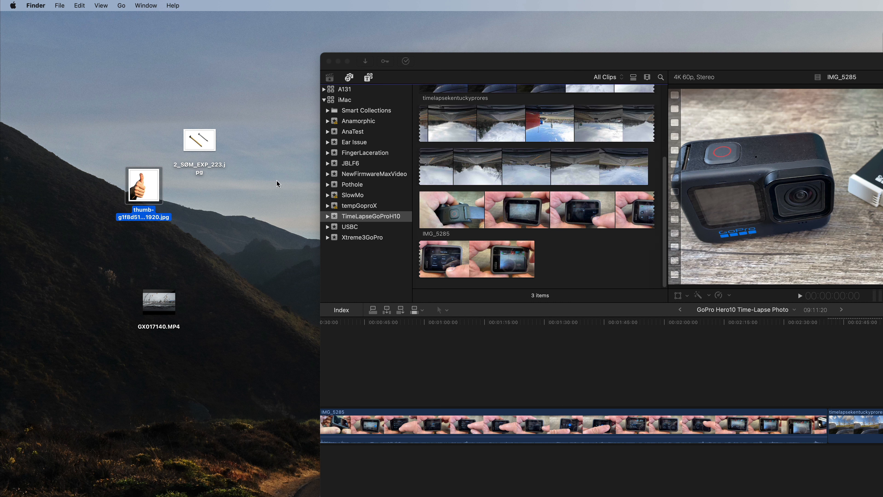
{"action": "left_click_drag", "start_coordinate": [127, 123], "coordinate": [195, 205]}
{"action": "left_click_drag", "start_coordinate": [201, 138], "coordinate": [618, 248]}
- Reposition and resize the Final Cut Pro window to fill the screen
{"action": "left_click_drag", "start_coordinate": [660, 58], "coordinate": [340, 5]}
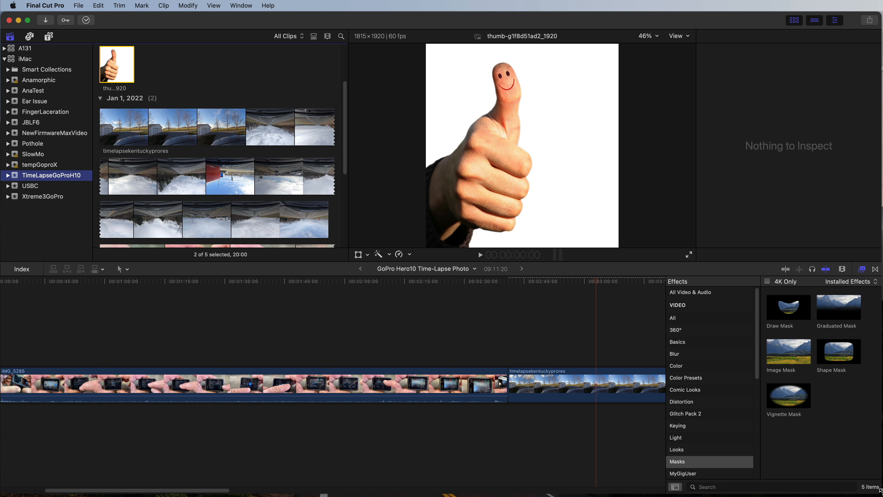
{"action": "left_click_drag", "start_coordinate": [881, 490], "coordinate": [882, 494]}
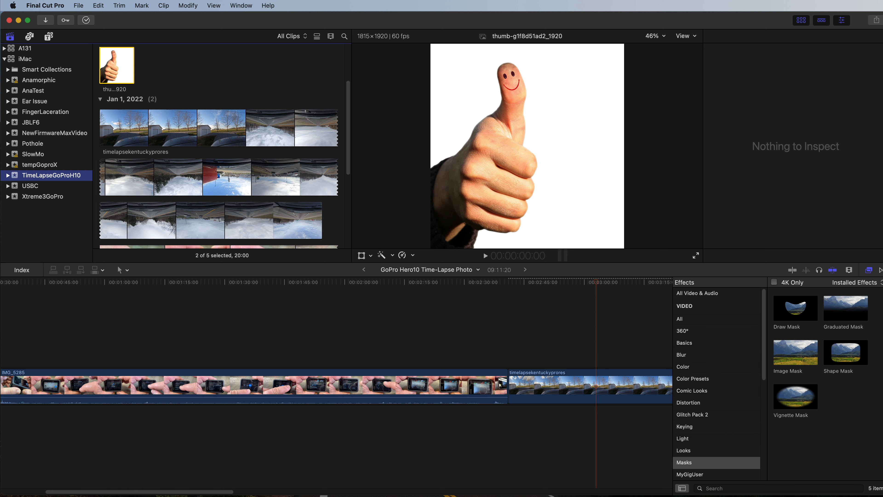
{"action": "left_click_drag", "start_coordinate": [882, 494], "coordinate": [880, 493]}
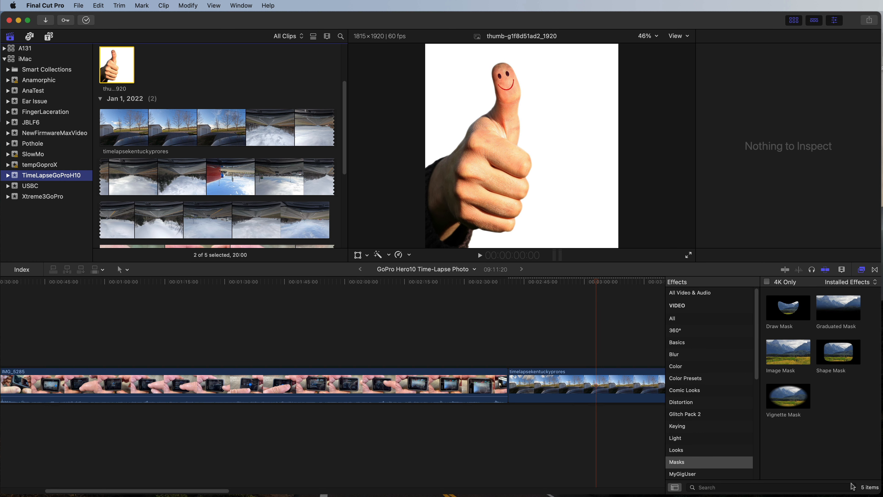
- Connect the thumb and nails images above the first time-lapse clip at 2:48:01, and shift the nails clip to leave a gap after the thumb
{"action": "left_click_drag", "start_coordinate": [552, 280], "coordinate": [564, 329]}
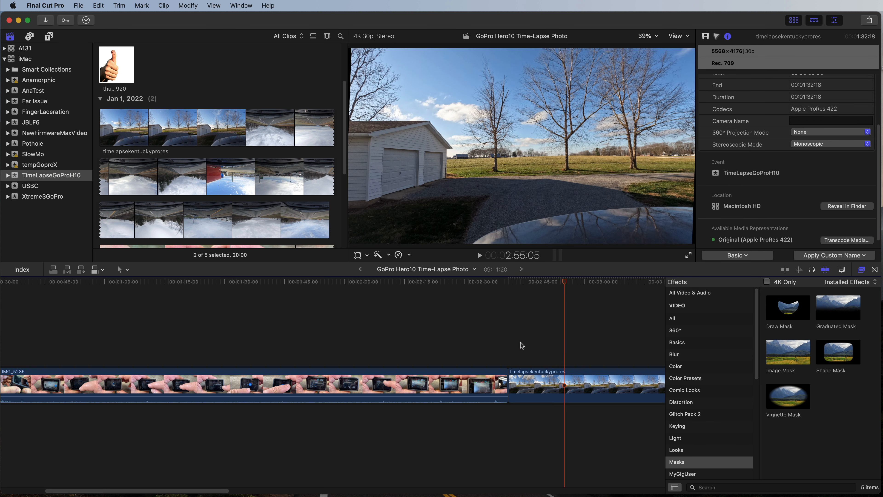
{"action": "left_click_drag", "start_coordinate": [195, 491], "coordinate": [305, 490]}
{"action": "left_click_drag", "start_coordinate": [170, 286], "coordinate": [416, 338]}
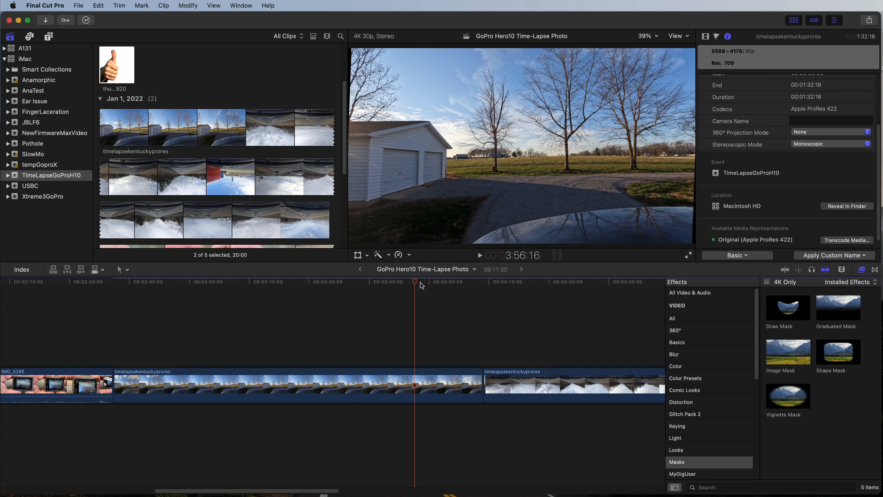
{"action": "left_click_drag", "start_coordinate": [422, 286], "coordinate": [142, 302]}
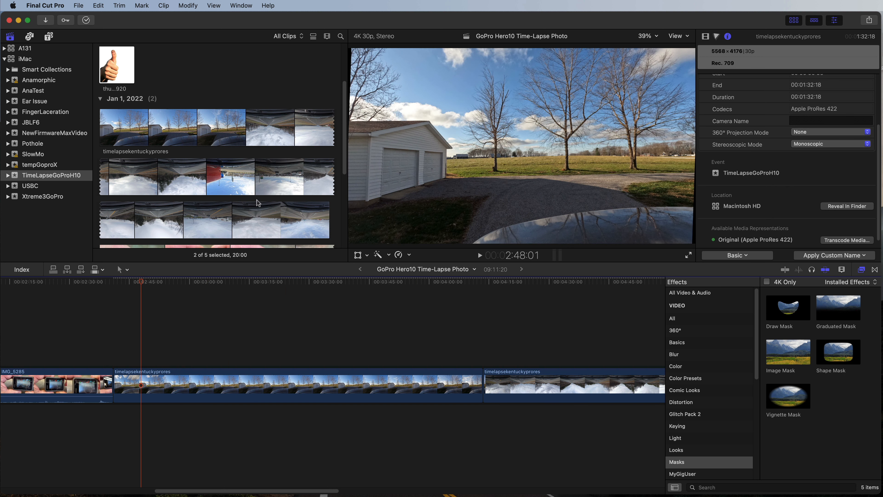
{"action": "left_click_drag", "start_coordinate": [117, 66], "coordinate": [147, 339]}
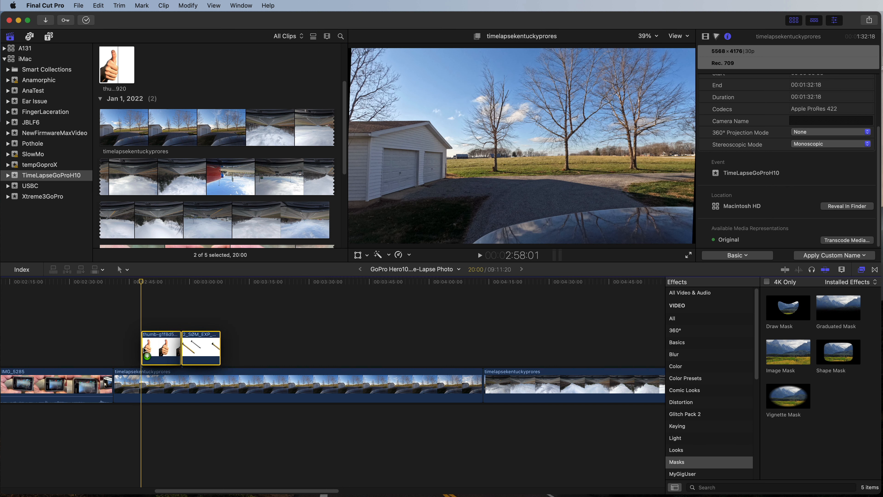
{"action": "left_click", "coordinate": [196, 341]}
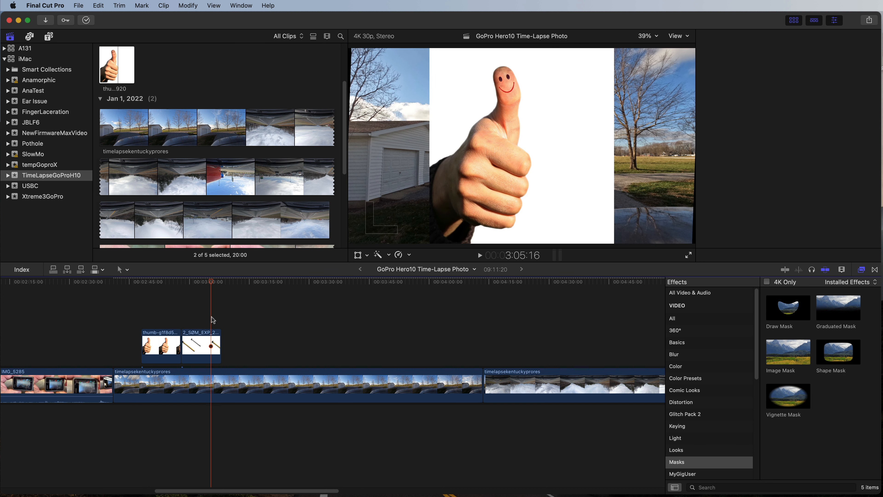
{"action": "left_click_drag", "start_coordinate": [197, 342], "coordinate": [260, 343]}
- Transform the thumb image to the left side of the frame, about X -908 px and Y 3 px, and enlarge the viewer
{"action": "left_click", "coordinate": [157, 344]}
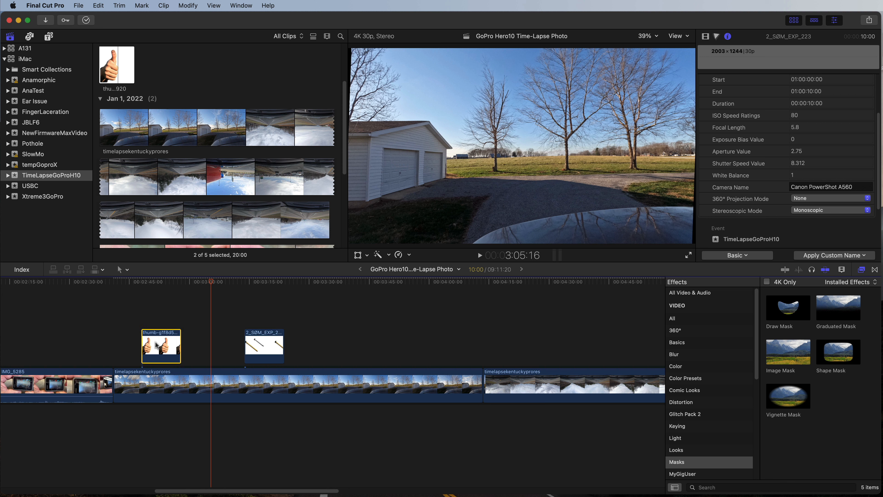
{"action": "left_click", "coordinate": [160, 285]}
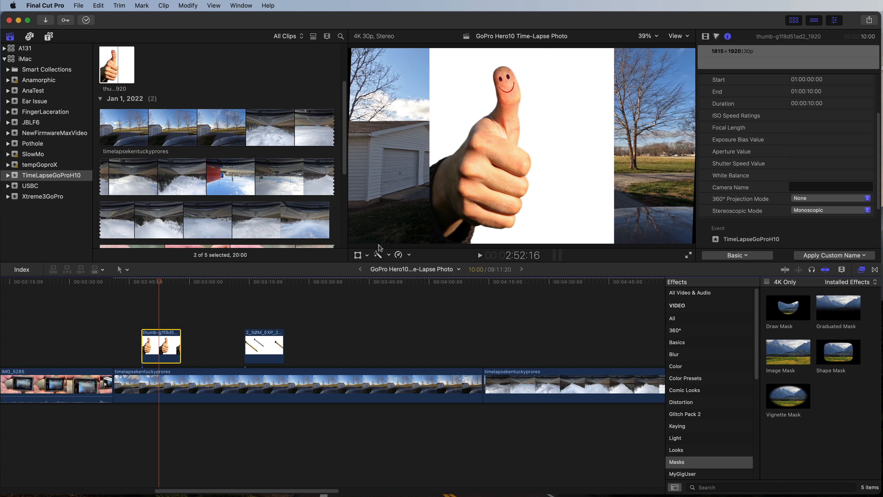
{"action": "left_click", "coordinate": [363, 254]}
{"action": "left_click_drag", "start_coordinate": [493, 196], "coordinate": [415, 195]}
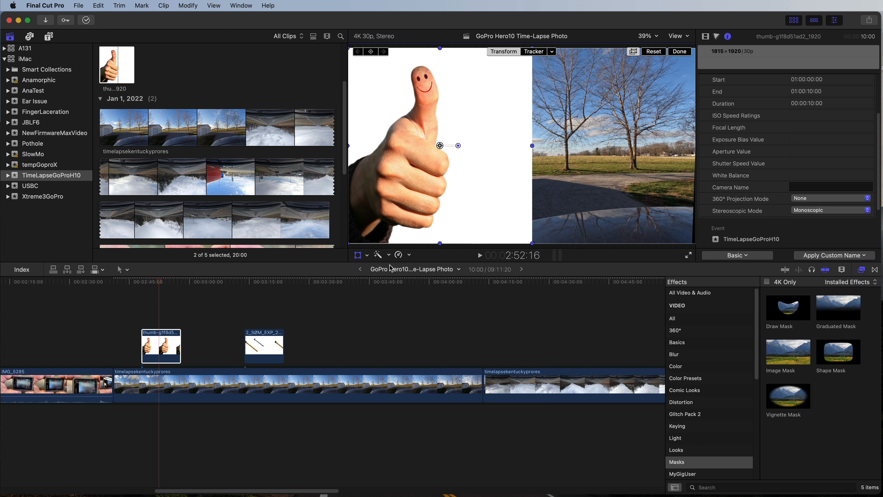
{"action": "left_click_drag", "start_coordinate": [387, 262], "coordinate": [274, 308]}
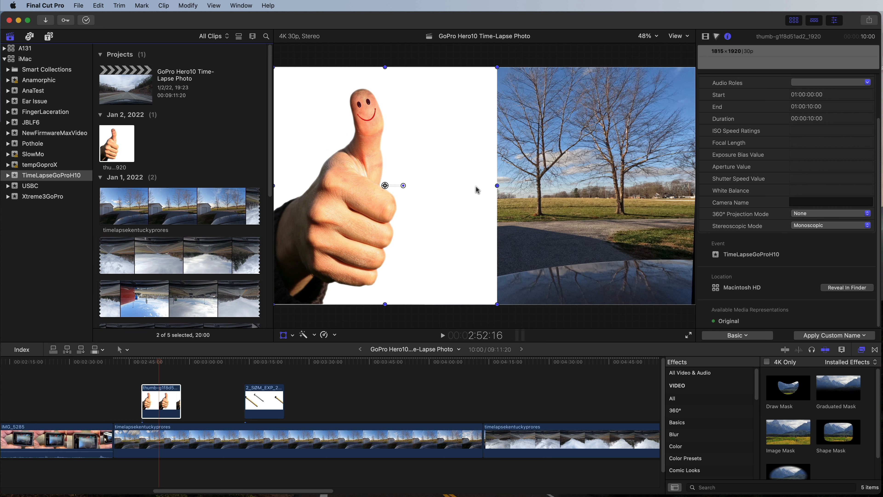
{"action": "left_click", "coordinate": [284, 335]}
- Apply the Keyer effect from the Keying category to the thumb clip
{"action": "left_click", "coordinate": [171, 404]}
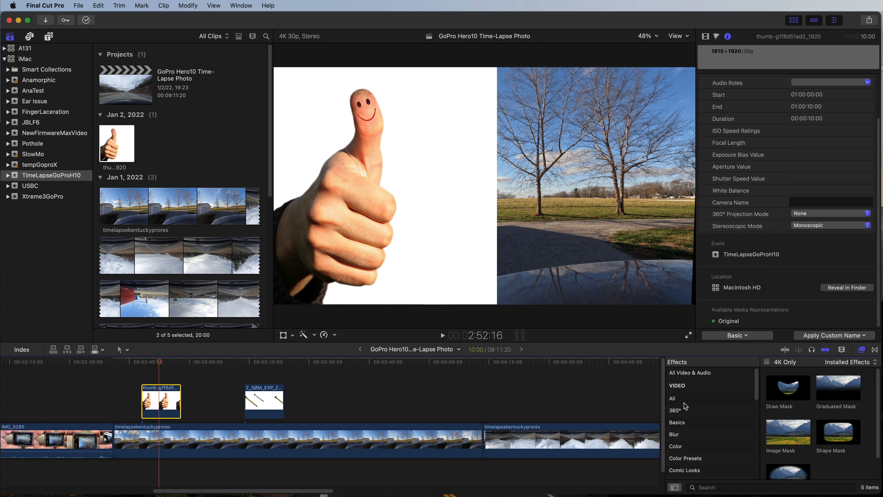
{"action": "scroll", "coordinate": [688, 398], "scroll_direction": "down", "scroll_amount": 2}
{"action": "scroll", "coordinate": [687, 398], "scroll_direction": "up", "scroll_amount": 2}
{"action": "left_click", "coordinate": [865, 351]}
{"action": "left_click", "coordinate": [865, 351]}
{"action": "scroll", "coordinate": [714, 403], "scroll_direction": "down", "scroll_amount": 3}
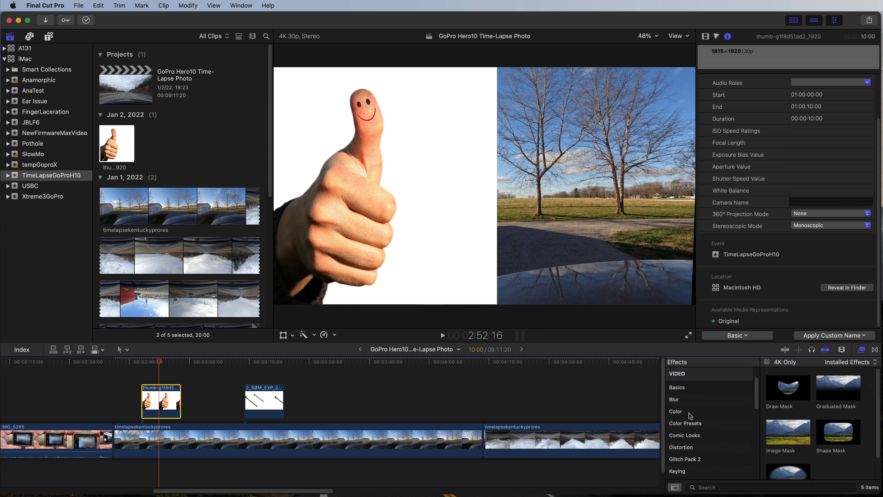
{"action": "left_click", "coordinate": [682, 466]}
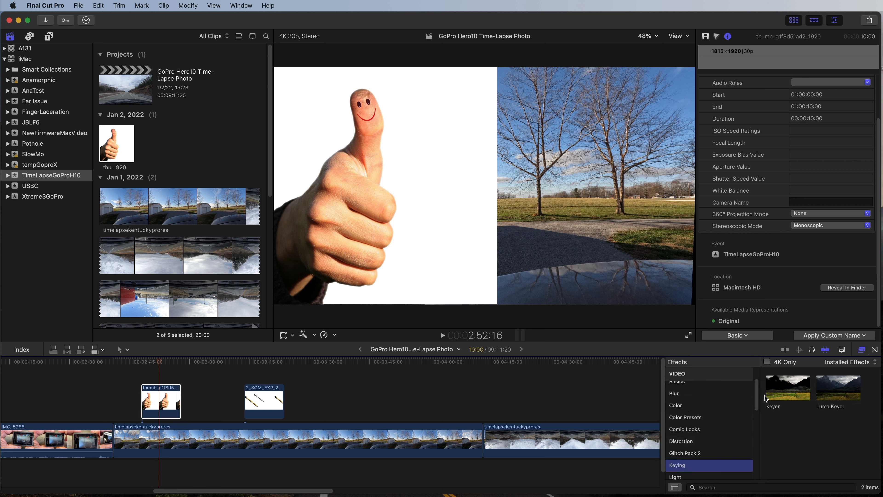
{"action": "left_click_drag", "start_coordinate": [767, 398], "coordinate": [170, 400]}
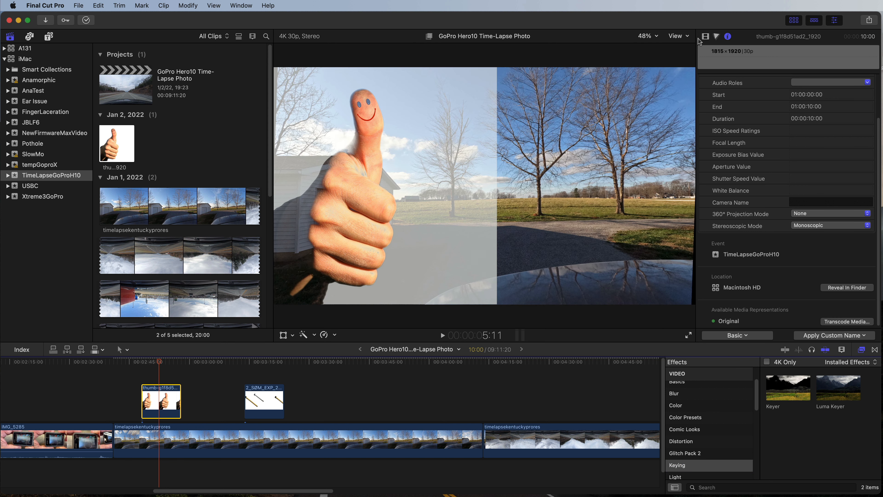
- Sample the thumb image's white background in the Keyer settings and set Fill Holes to 6.24
{"action": "left_click", "coordinate": [705, 37]}
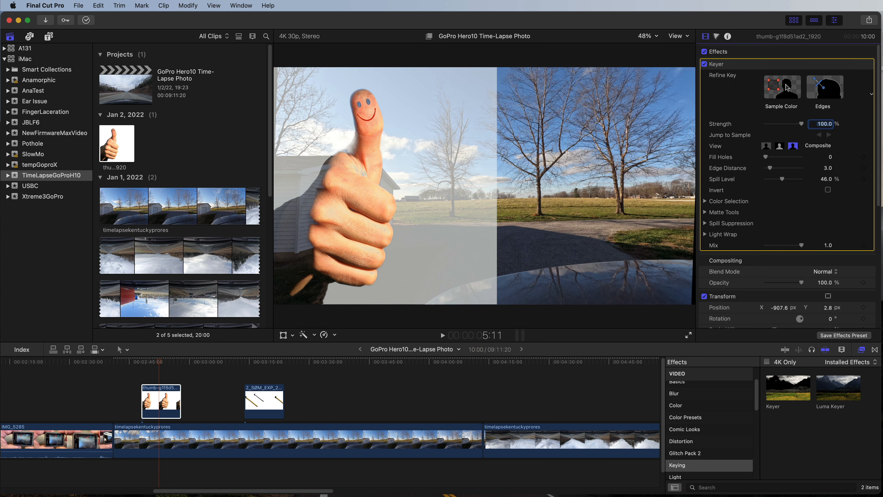
{"action": "left_click", "coordinate": [777, 88]}
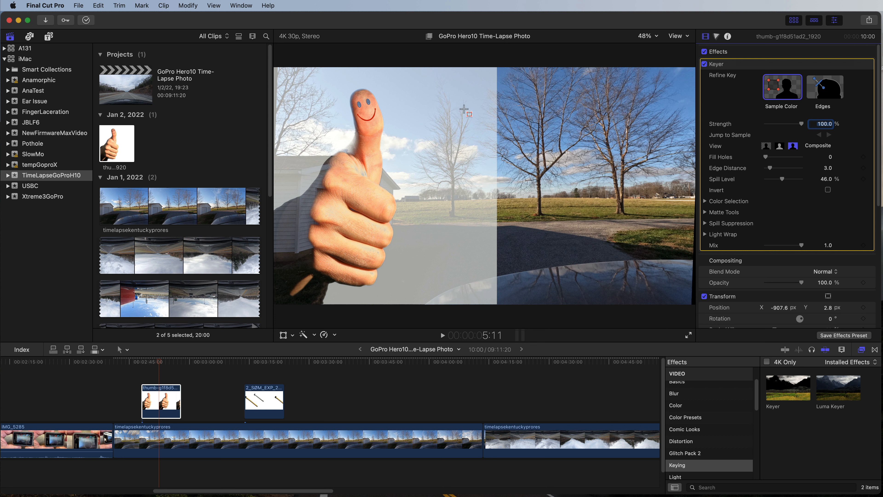
{"action": "left_click_drag", "start_coordinate": [422, 103], "coordinate": [454, 123]}
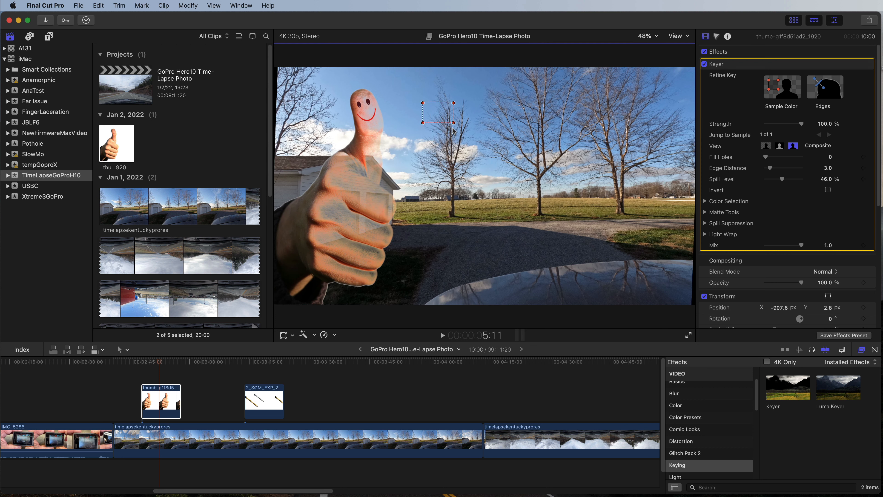
{"action": "left_click_drag", "start_coordinate": [768, 157], "coordinate": [790, 159]}
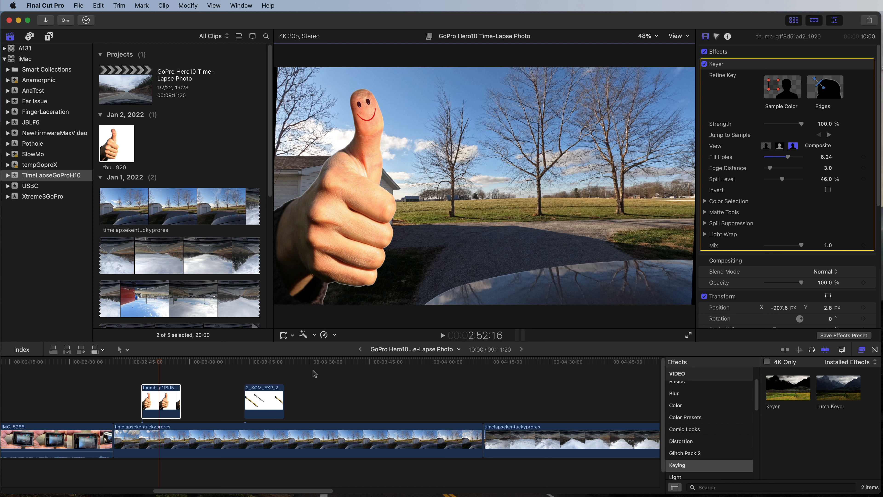
- Apply the Keyer effect to the nails clip, with the playhead at 3:18:16 over it
{"action": "left_click", "coordinate": [263, 400]}
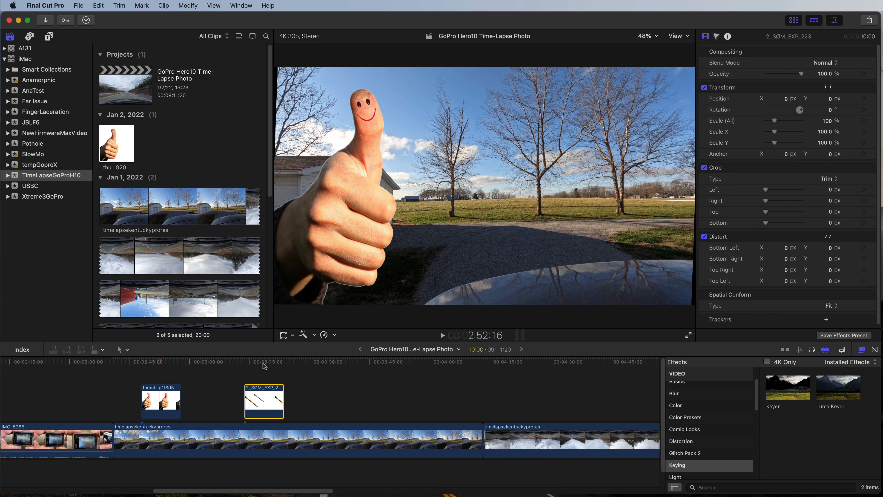
{"action": "left_click", "coordinate": [263, 364]}
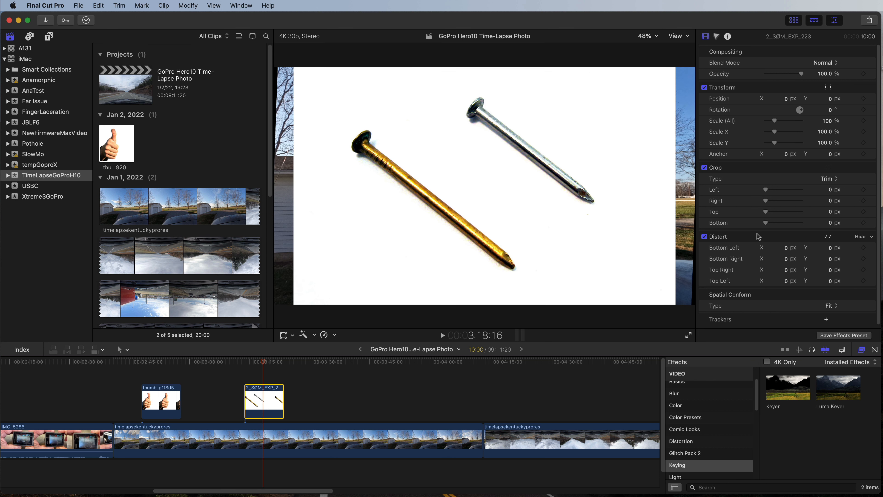
{"action": "left_click_drag", "start_coordinate": [780, 394], "coordinate": [273, 402]}
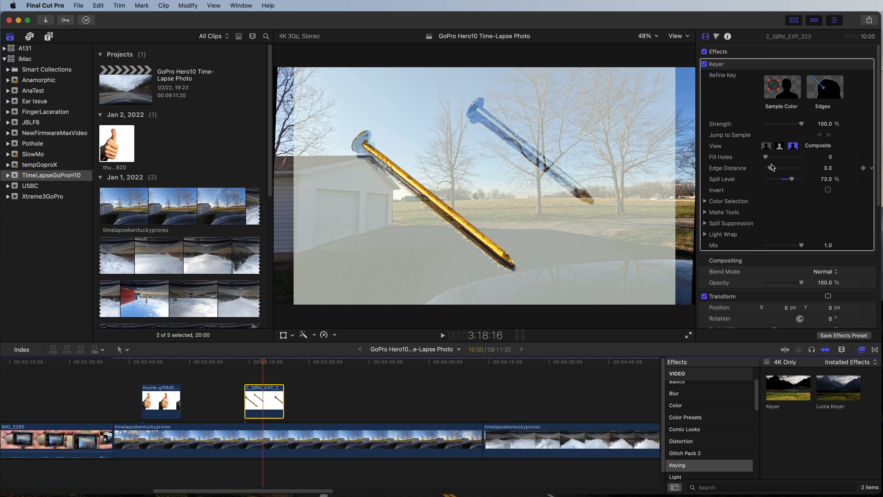
- Sample the nails image's white background in the Keyer settings and set Spill Level to 80.47%
{"action": "left_click", "coordinate": [774, 86]}
{"action": "left_click_drag", "start_coordinate": [592, 94], "coordinate": [636, 130]}
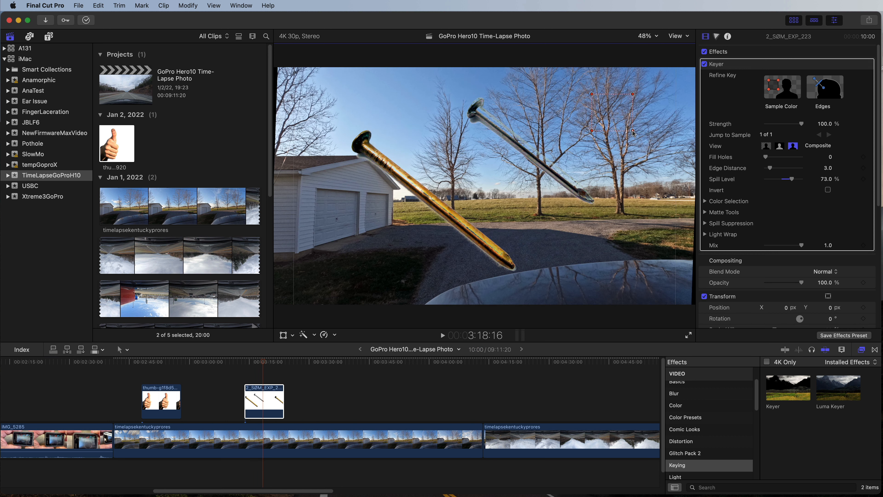
{"action": "left_click_drag", "start_coordinate": [765, 158], "coordinate": [797, 187]}
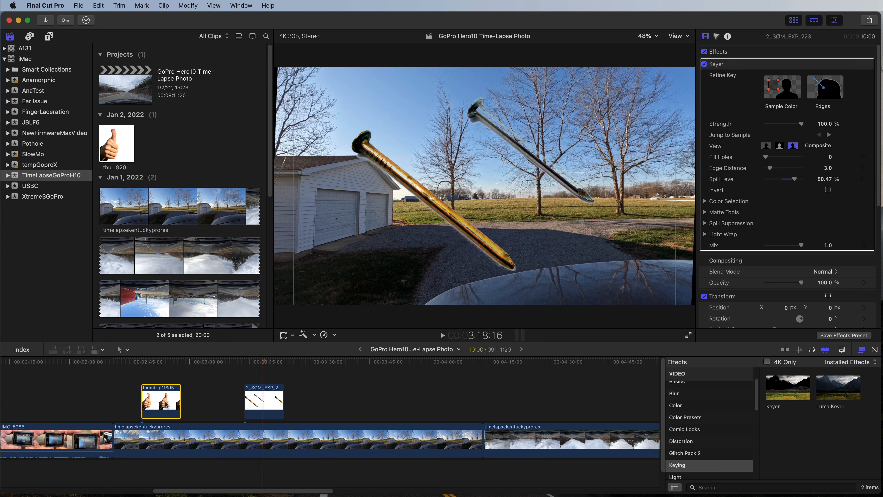
- Stack the nails clip directly above the thumb clip at 2:48:01 and place the playhead over both at 2:53:03
{"action": "left_click_drag", "start_coordinate": [246, 394], "coordinate": [157, 390]}
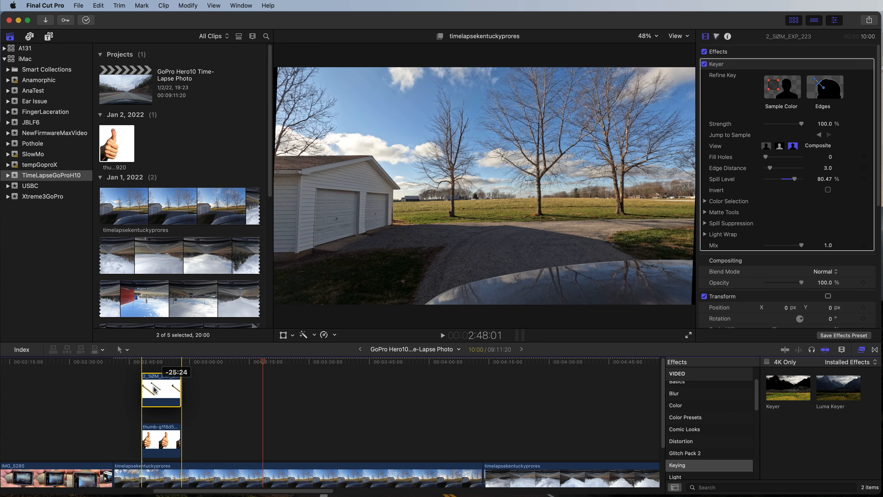
{"action": "left_click_drag", "start_coordinate": [265, 365], "coordinate": [163, 367]}
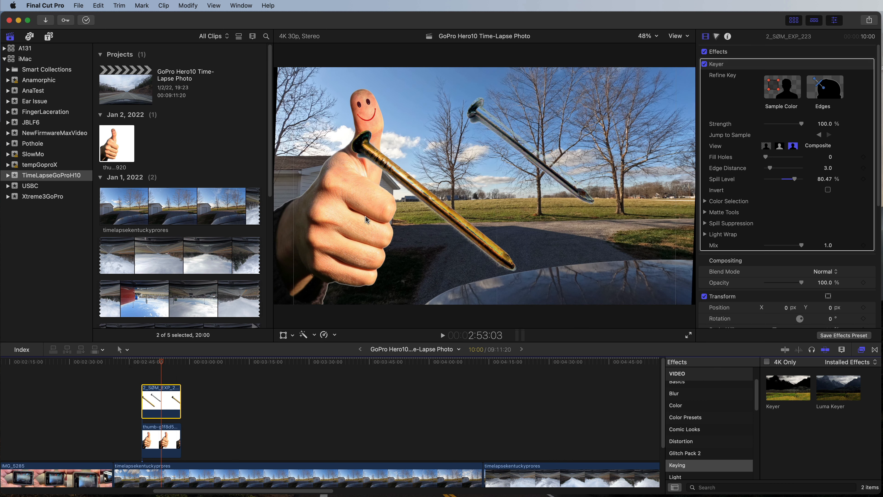
- Rotate the nails clip to -119°, scale it to 55%, and position it over the thumb at X -1054.8 px, Y 397.7 px
{"action": "left_click", "coordinate": [283, 335]}
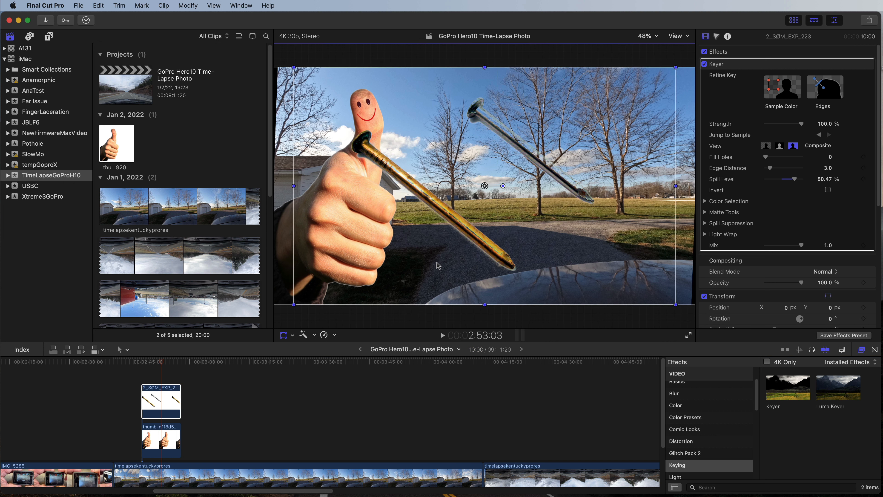
{"action": "left_click_drag", "start_coordinate": [445, 266], "coordinate": [376, 219]}
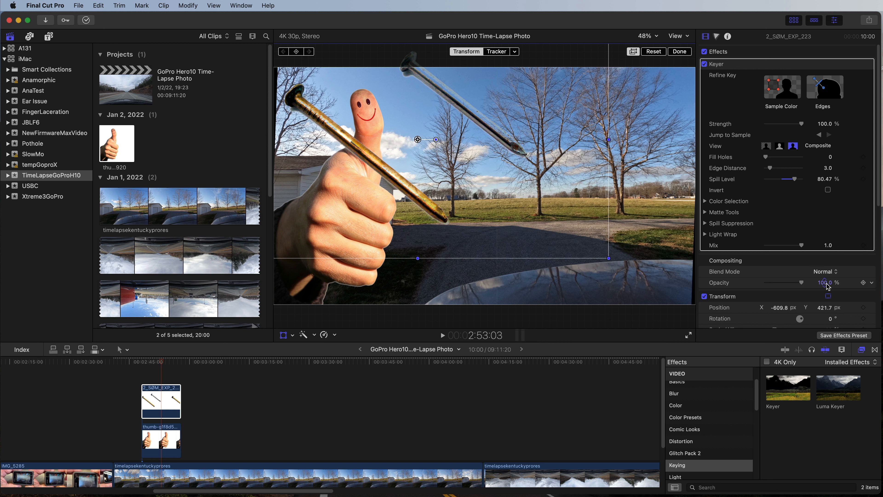
{"action": "scroll", "coordinate": [803, 266], "scroll_direction": "down", "scroll_amount": 10}
{"action": "scroll", "coordinate": [817, 237], "scroll_direction": "up", "scroll_amount": 4}
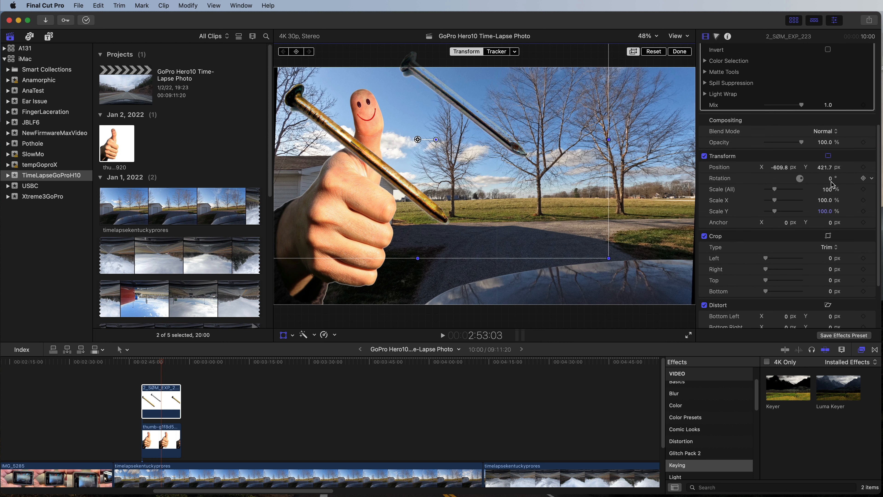
{"action": "left_click_drag", "start_coordinate": [831, 182], "coordinate": [827, 189]}
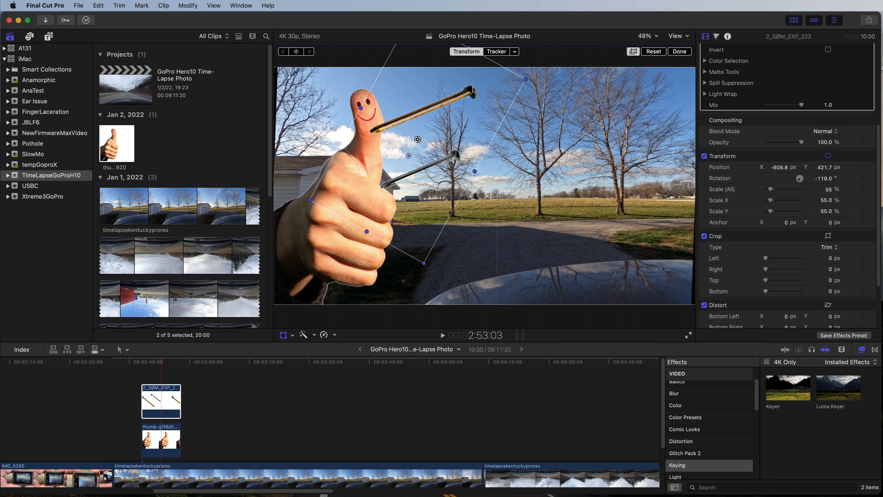
{"action": "left_click_drag", "start_coordinate": [446, 123], "coordinate": [397, 120]}
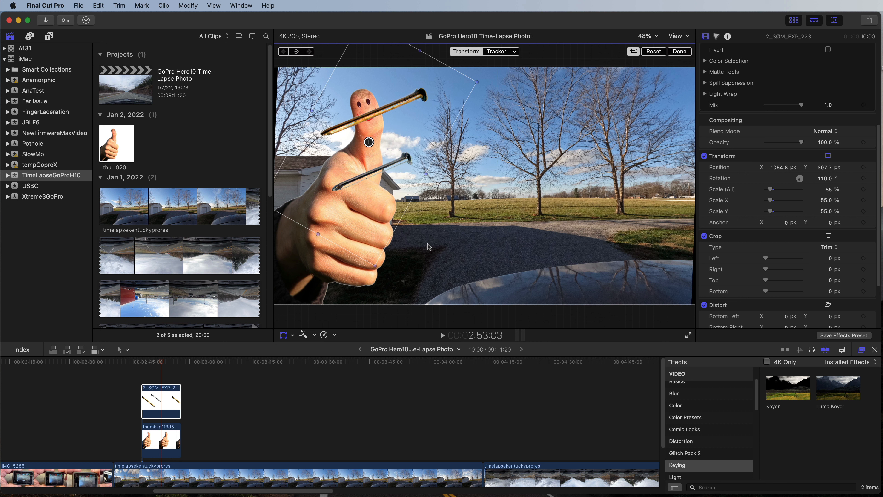
- Apply the Draw Mask effect to the nails clip, with the playhead at 2:51:11 over the stacked clips
{"action": "left_click", "coordinate": [155, 372]}
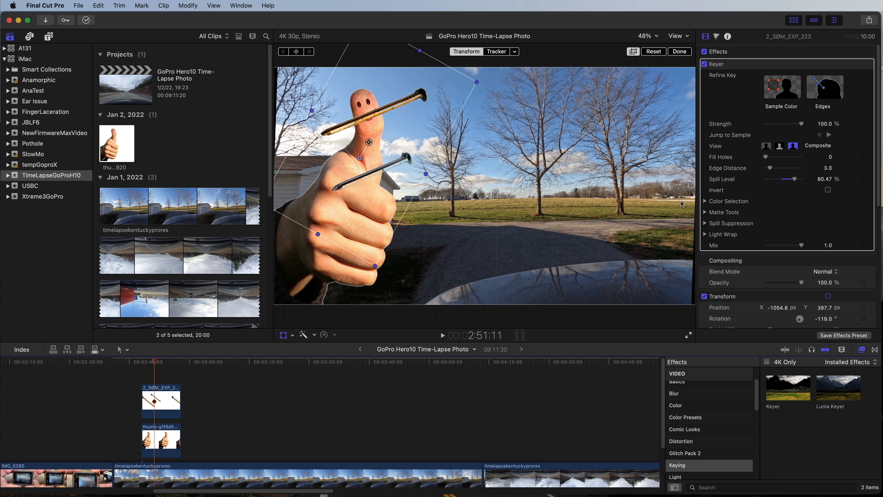
{"action": "scroll", "coordinate": [701, 427], "scroll_direction": "down", "scroll_amount": 3}
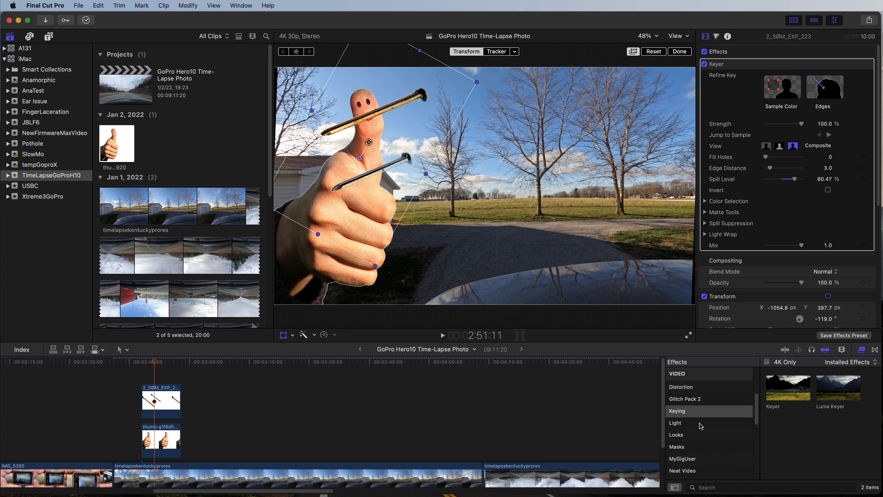
{"action": "left_click", "coordinate": [678, 448]}
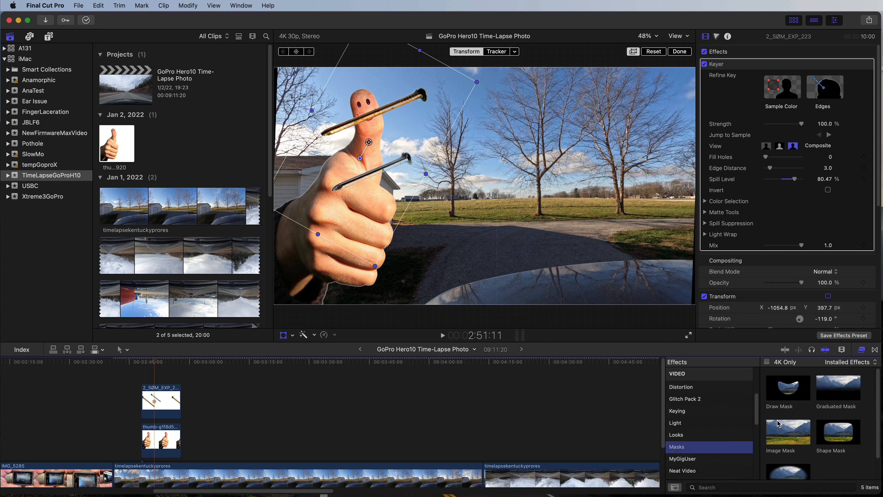
{"action": "mouse_move", "coordinate": [787, 389]}
{"action": "left_mouse_down"}
{"action": "mouse_move", "coordinate": [258, 407]}
{"action": "mouse_move", "coordinate": [164, 397]}
{"action": "left_mouse_up"}
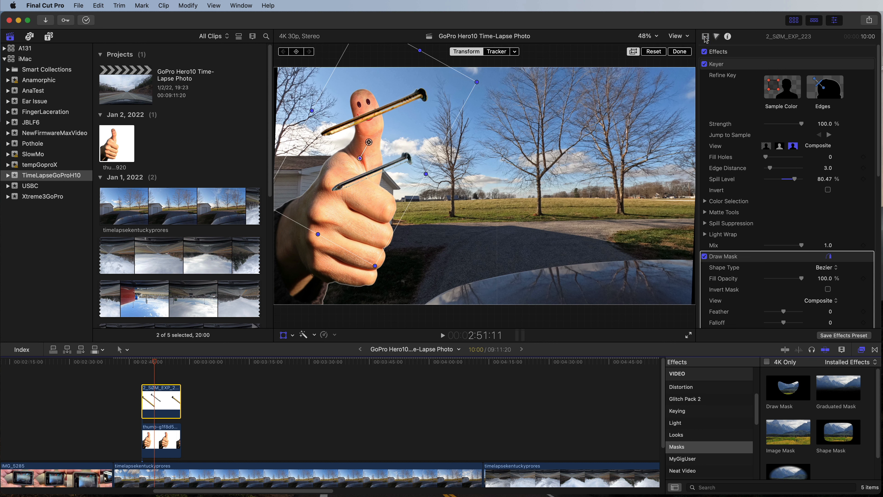
{"action": "scroll", "coordinate": [767, 247], "scroll_direction": "down", "scroll_amount": 1}
{"action": "scroll", "coordinate": [766, 248], "scroll_direction": "down", "scroll_amount": 5}
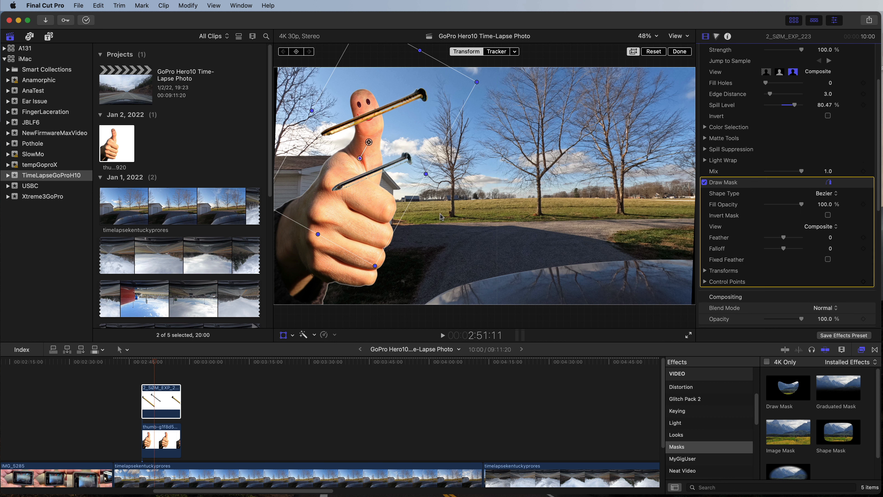
- Draw a closed mask around the lower nail and the upper nail's section across the left of the thumb, and invert the mask
{"action": "left_click", "coordinate": [284, 335]}
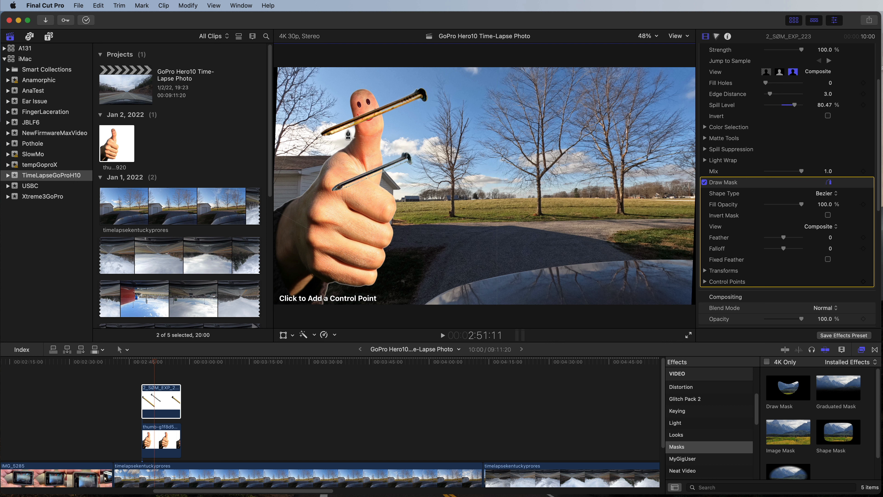
{"action": "left_click", "coordinate": [351, 110]}
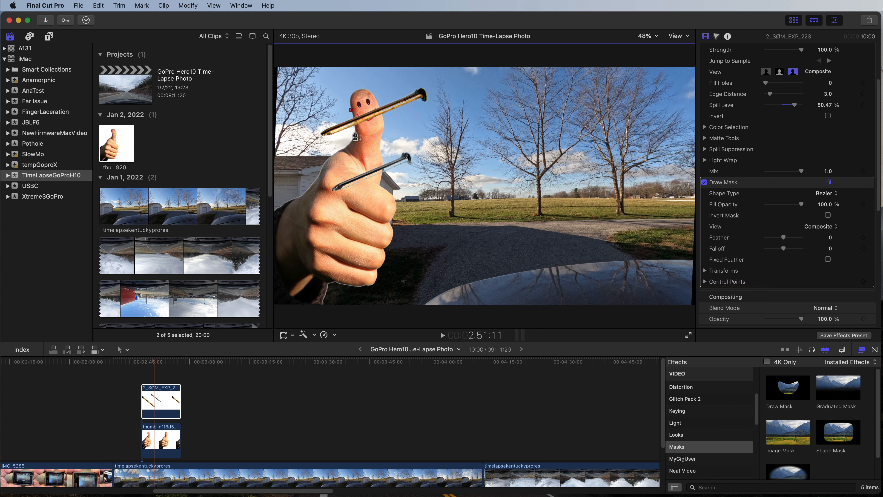
{"action": "left_click", "coordinate": [277, 171]}
{"action": "left_click", "coordinate": [282, 301]}
{"action": "left_click", "coordinate": [506, 304]}
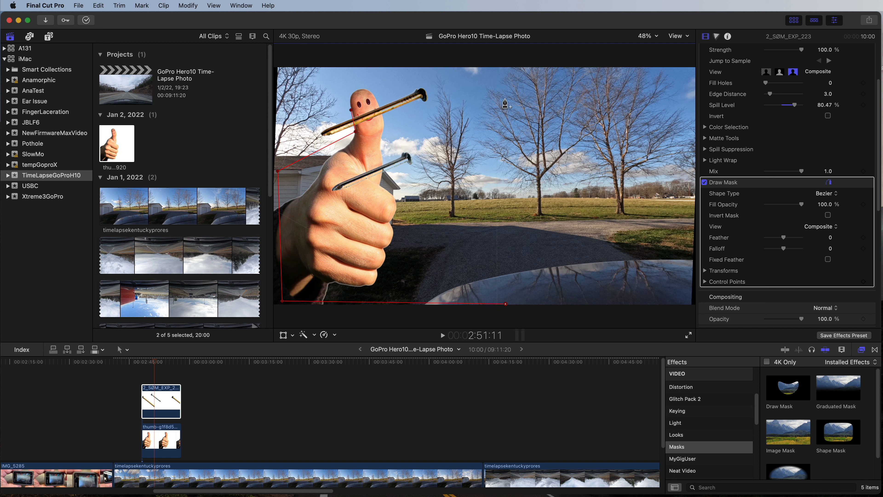
{"action": "left_click", "coordinate": [508, 62]}
{"action": "left_click", "coordinate": [435, 102]}
{"action": "left_click", "coordinate": [374, 123]}
{"action": "left_click", "coordinate": [365, 103]}
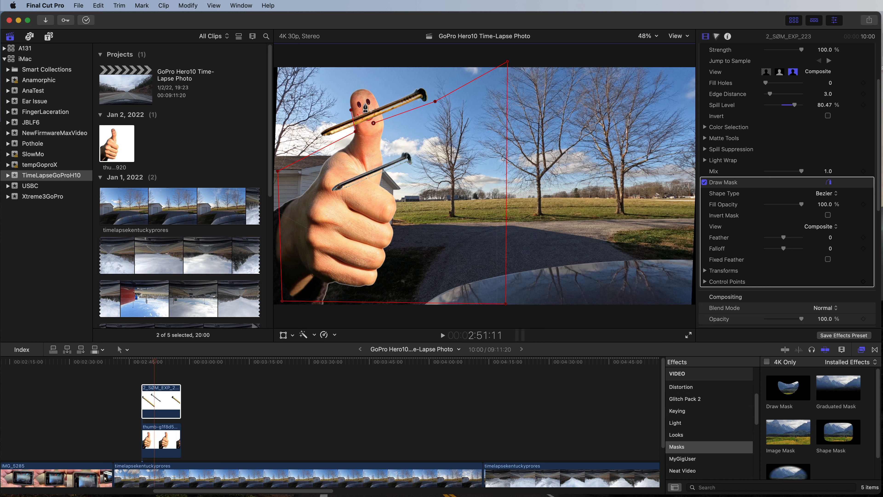
{"action": "left_click", "coordinate": [351, 110]}
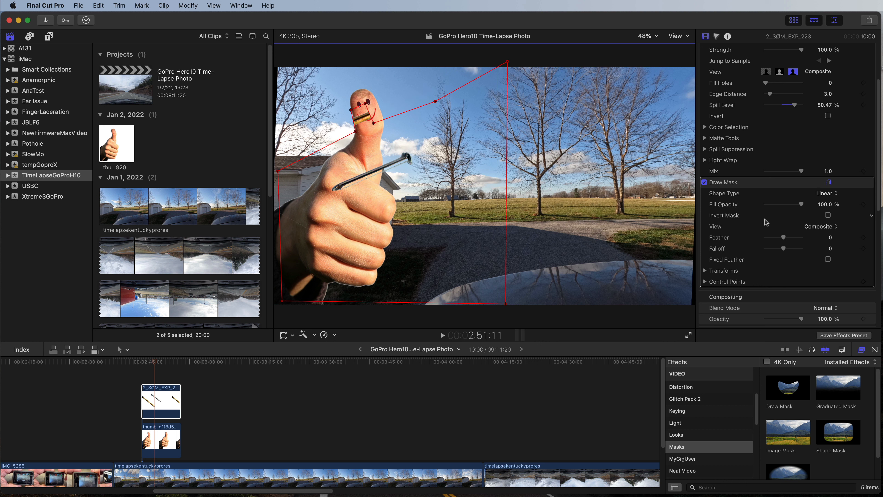
{"action": "left_click", "coordinate": [829, 215]}
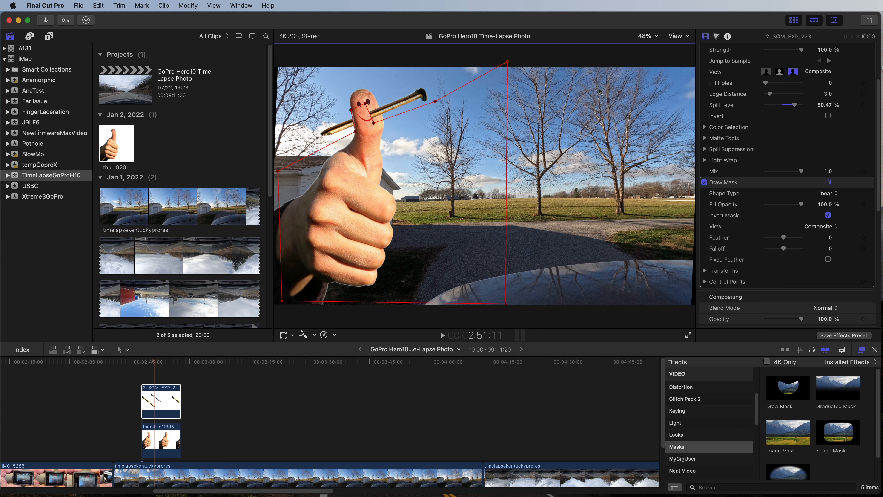
- Refine the mask's control points around the smiling face so the nail appears to emerge from behind and through the thumb
{"action": "left_click", "coordinate": [654, 38]}
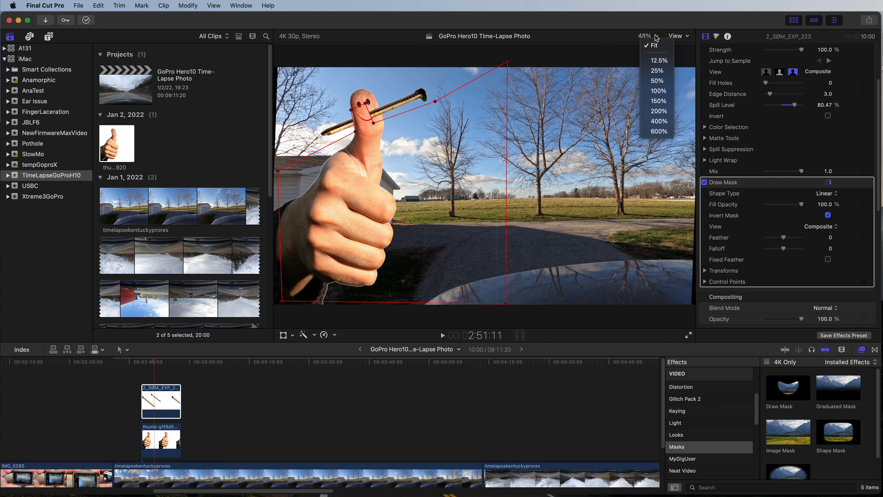
{"action": "left_click", "coordinate": [658, 91]}
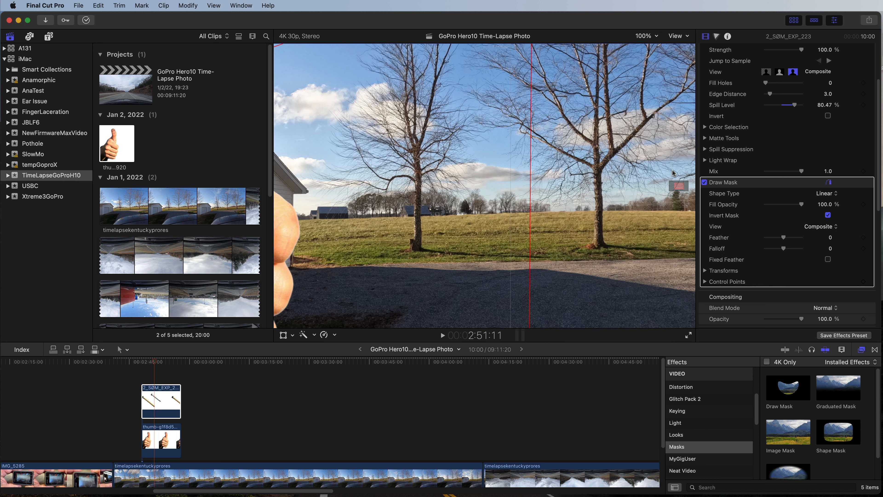
{"action": "scroll", "coordinate": [672, 178], "scroll_direction": "left", "scroll_amount": 10}
{"action": "scroll", "coordinate": [667, 183], "scroll_direction": "up", "scroll_amount": 3}
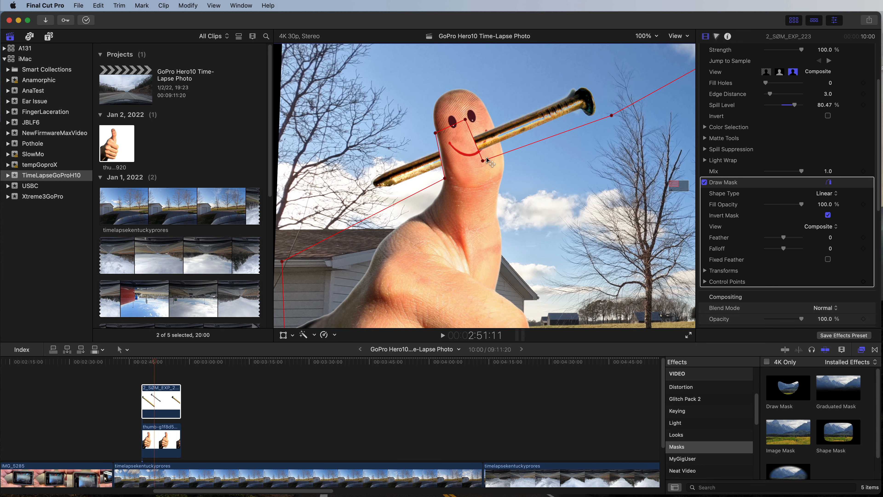
{"action": "left_click_drag", "start_coordinate": [483, 161], "coordinate": [477, 165]}
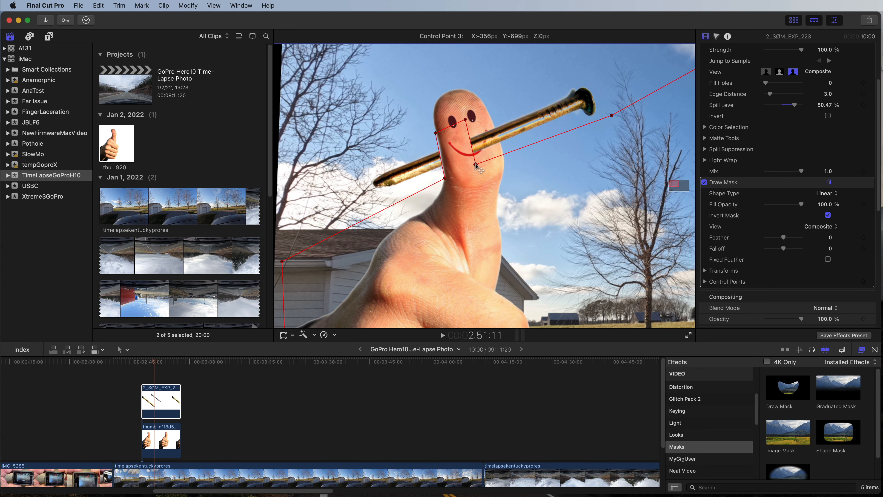
{"action": "left_click", "coordinate": [466, 119]}
{"action": "left_click_drag", "start_coordinate": [465, 119], "coordinate": [465, 126]}
{"action": "left_click_drag", "start_coordinate": [445, 180], "coordinate": [443, 171]}
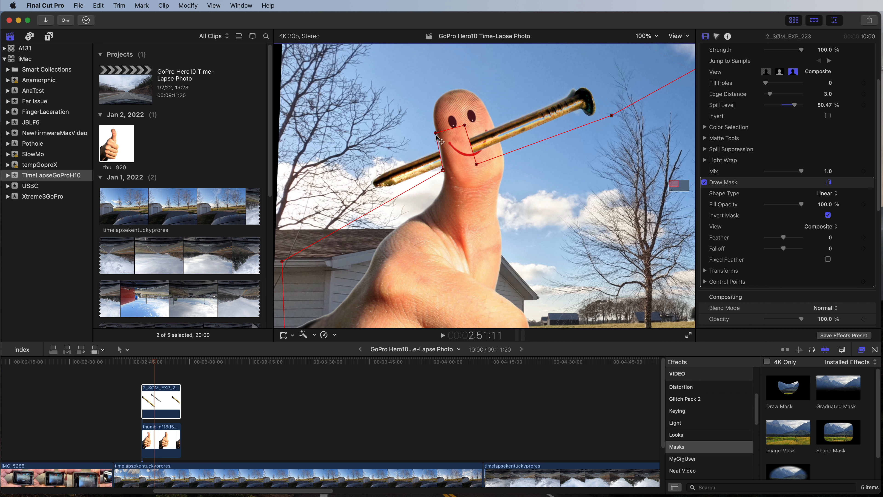
{"action": "left_click_drag", "start_coordinate": [436, 134], "coordinate": [444, 167]}
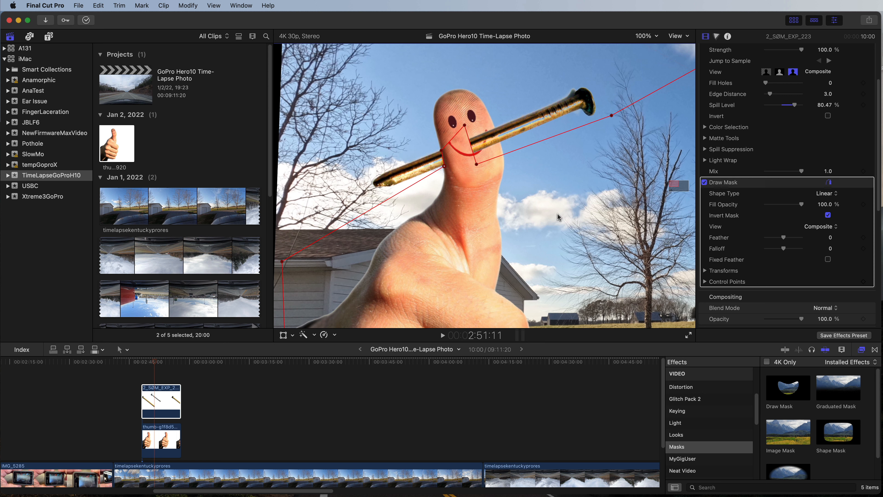
{"action": "left_click", "coordinate": [651, 38]}
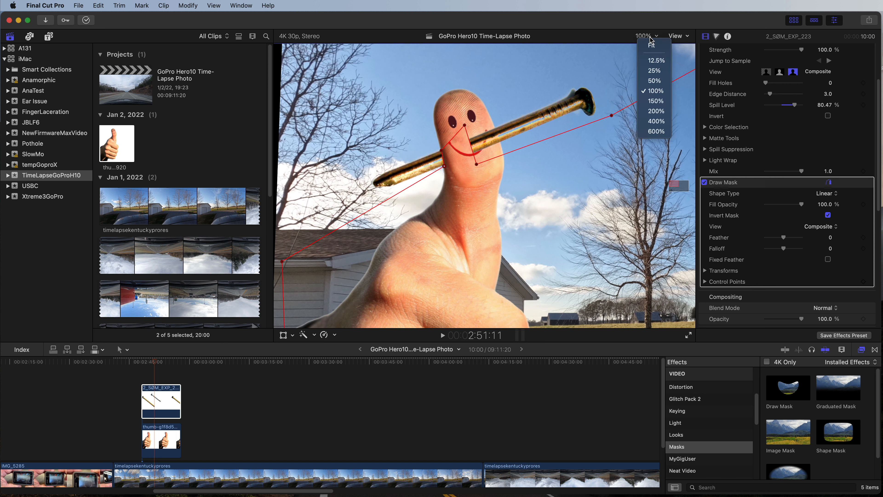
{"action": "left_click", "coordinate": [657, 48]}
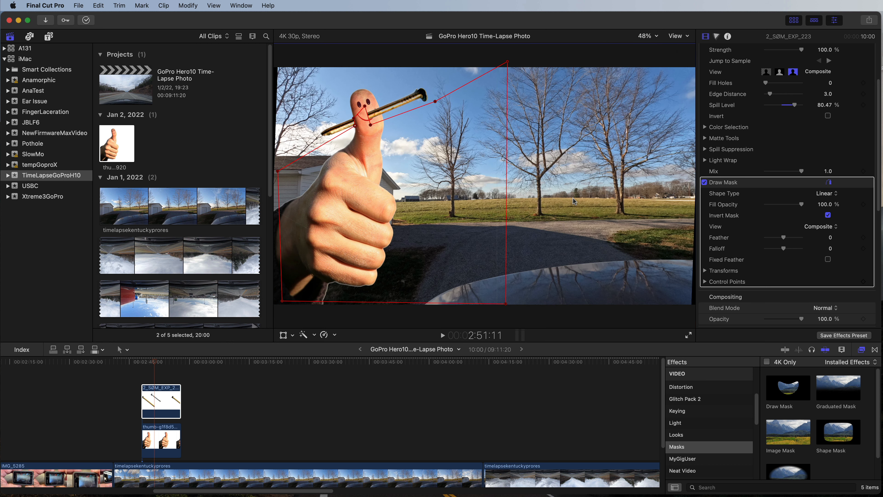
- Add the Custom title directly above the nails clip, aligned with its start, with the playhead at 2:51:15 over the stack
{"action": "left_click", "coordinate": [196, 382]}
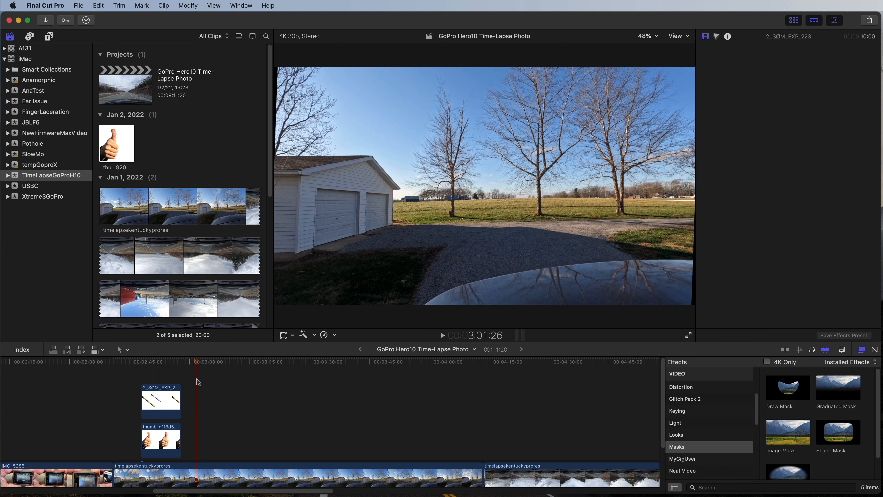
{"action": "left_click", "coordinate": [149, 362]}
{"action": "left_click", "coordinate": [155, 400]}
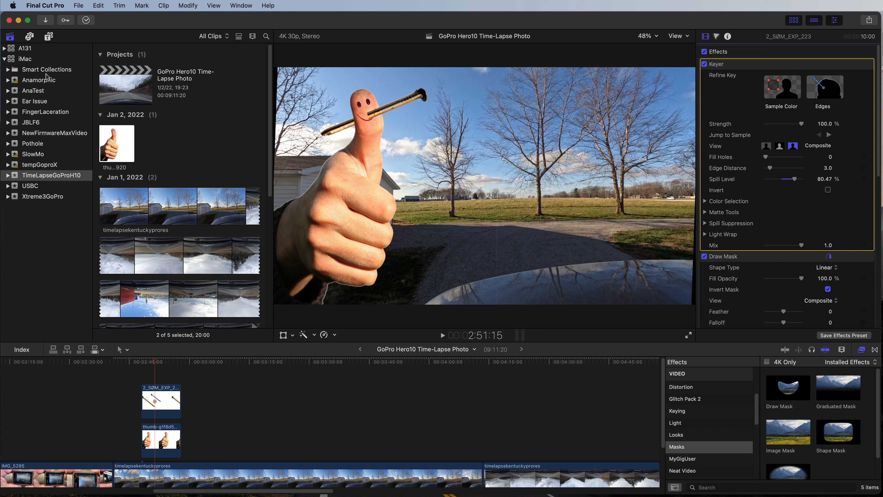
{"action": "left_click", "coordinate": [49, 36]}
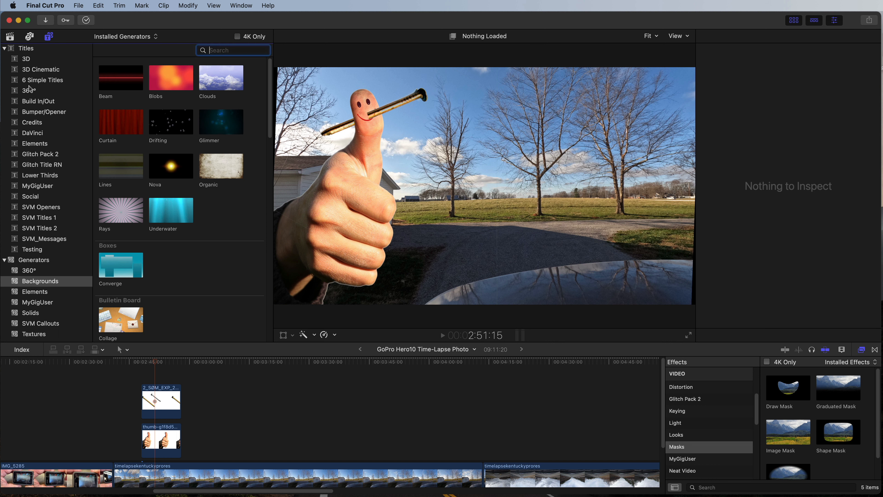
{"action": "left_click", "coordinate": [29, 49]}
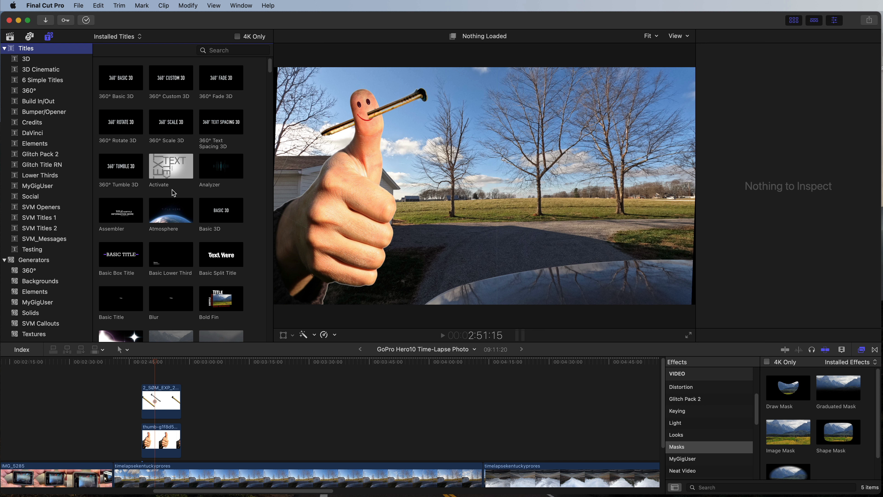
{"action": "scroll", "coordinate": [172, 192], "scroll_direction": "down", "scroll_amount": 5}
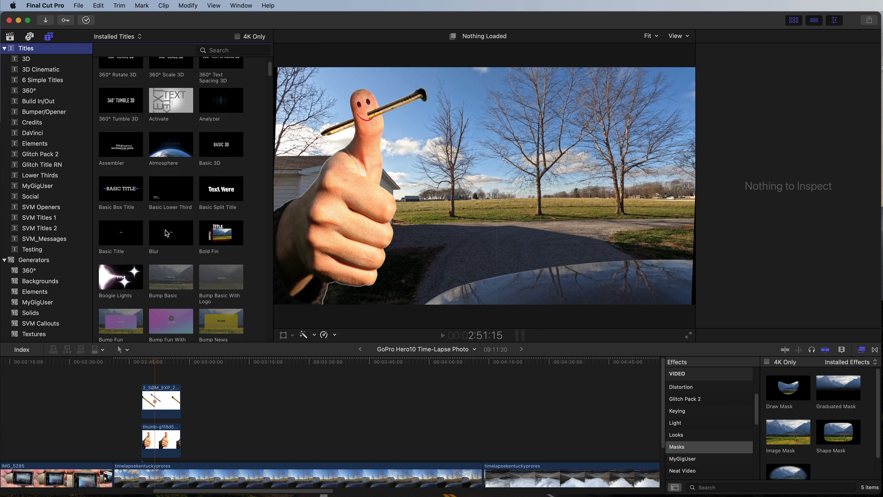
{"action": "scroll", "coordinate": [167, 233], "scroll_direction": "down", "scroll_amount": 8}
{"action": "scroll", "coordinate": [167, 231], "scroll_direction": "down", "scroll_amount": 4}
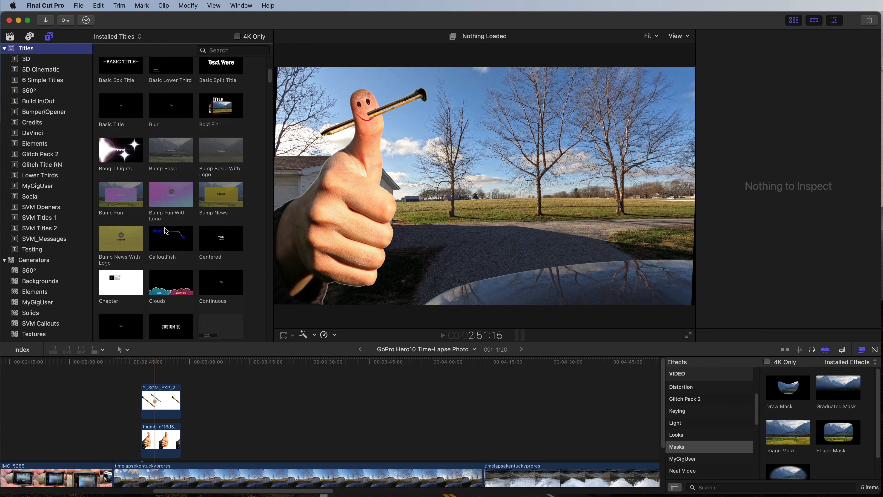
{"action": "left_click_drag", "start_coordinate": [142, 279], "coordinate": [181, 377]}
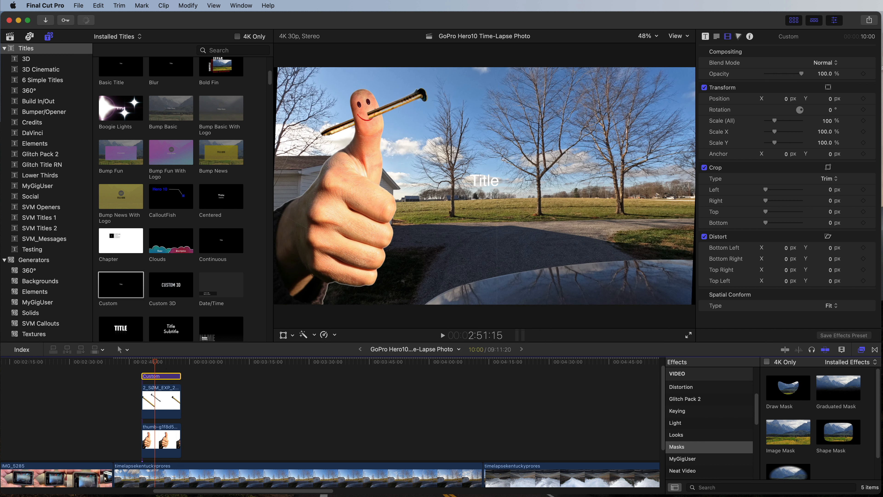
- Set the title's font to Helvetica Neue in the Condensed Black style
{"action": "left_click", "coordinate": [706, 37]}
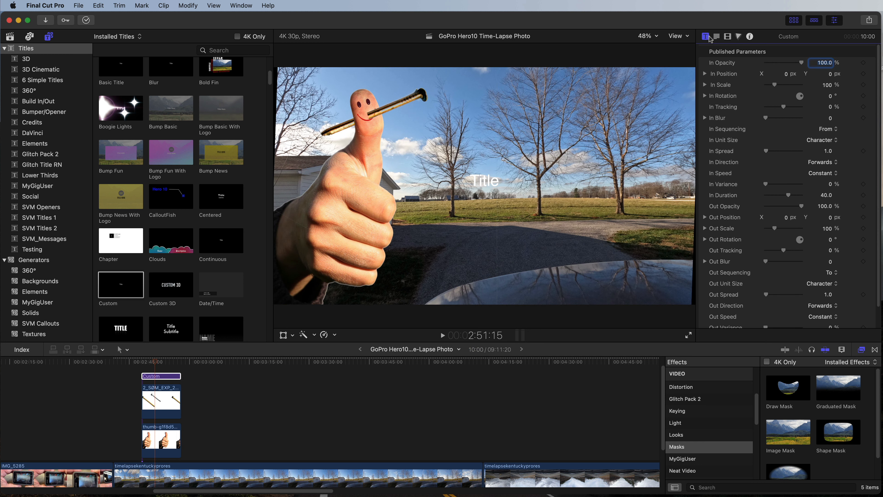
{"action": "left_click", "coordinate": [717, 37]}
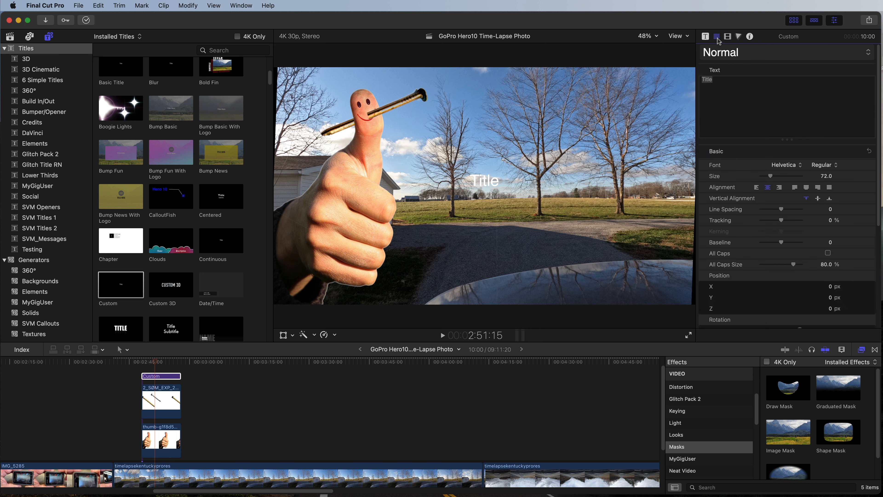
{"action": "left_click", "coordinate": [811, 166]}
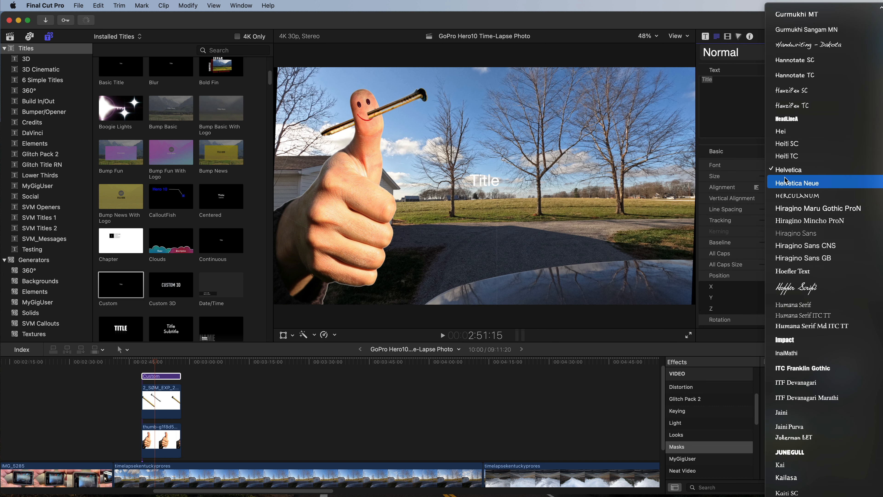
{"action": "left_click", "coordinate": [815, 180]}
{"action": "left_click", "coordinate": [824, 167]}
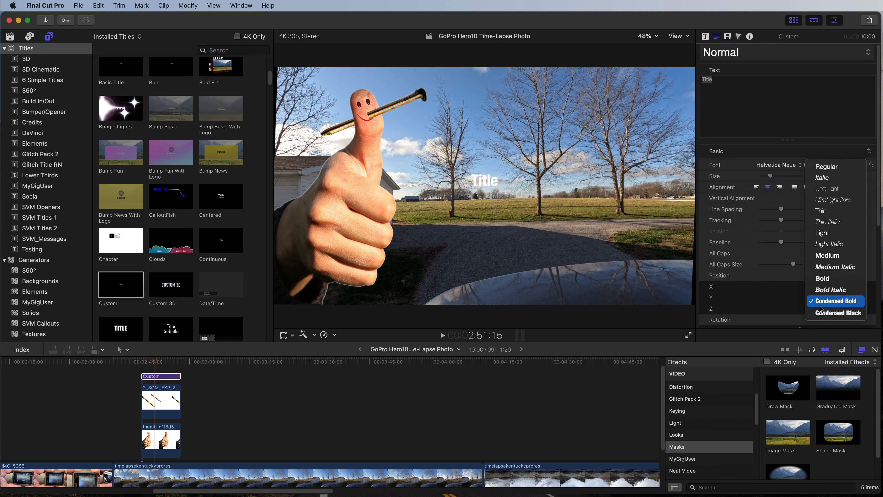
{"action": "left_click", "coordinate": [821, 313]}
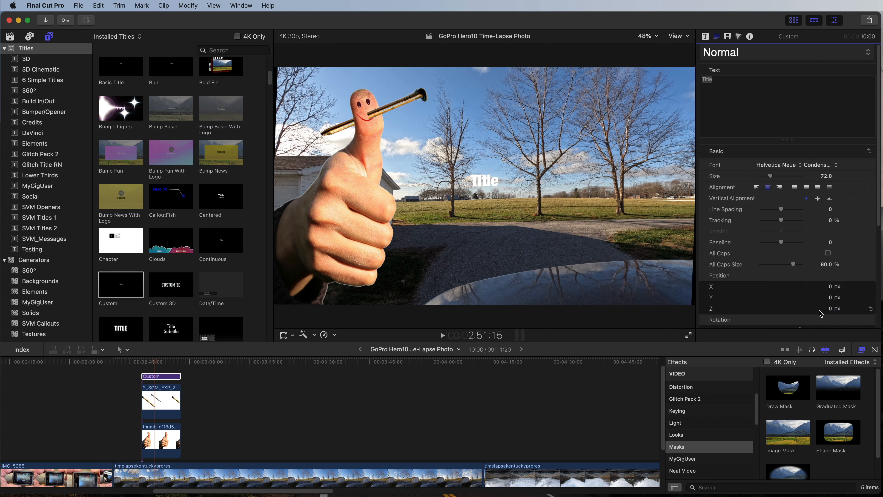
- Left-align the title and replace its text with four lines: "HOWTO", "MAKE A", "THUMBNAIL", "WITH FCPX"
{"action": "left_click", "coordinate": [751, 100]}
{"action": "left_click", "coordinate": [756, 187]}
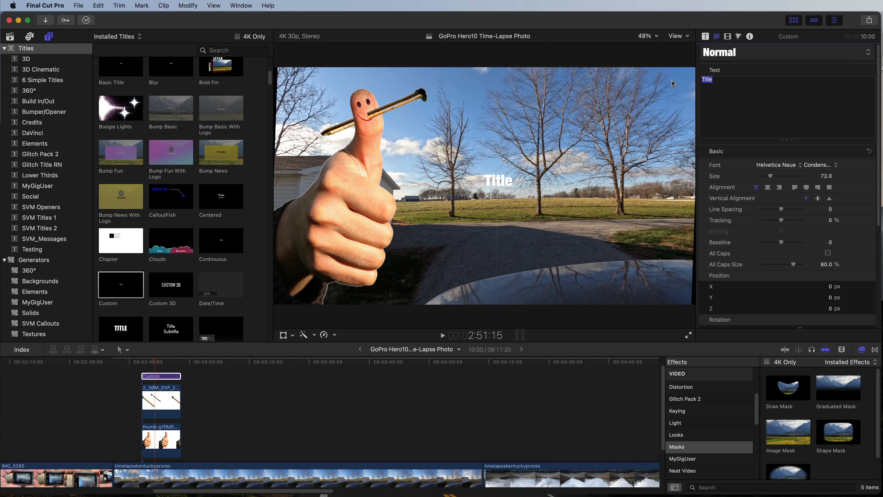
{"action": "type", "text": "HOWTO "}
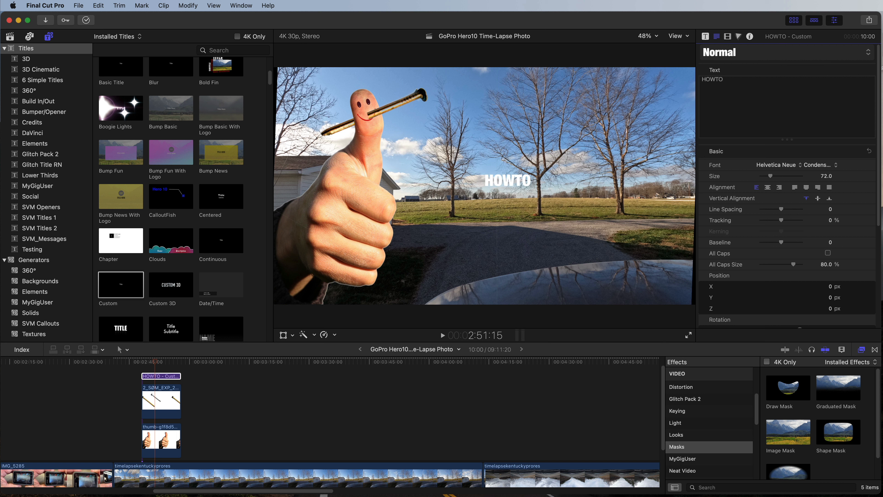
{"action": "type", "text": "MAKE"}
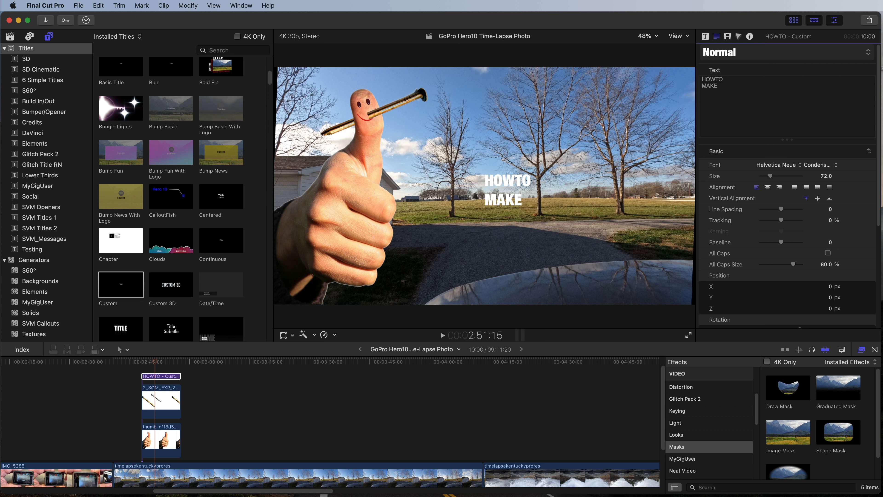
{"action": "type", "text": " A "}
{"action": "type", "text": "THUMBN"}
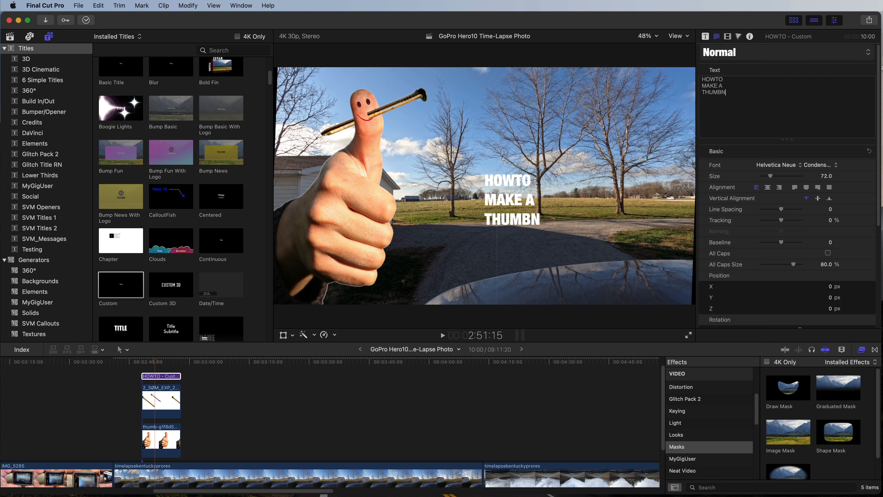
{"action": "type", "text": "AIL"}
{"action": "key", "text": "Return"}
{"action": "type", "text": "WITH FCPX"}
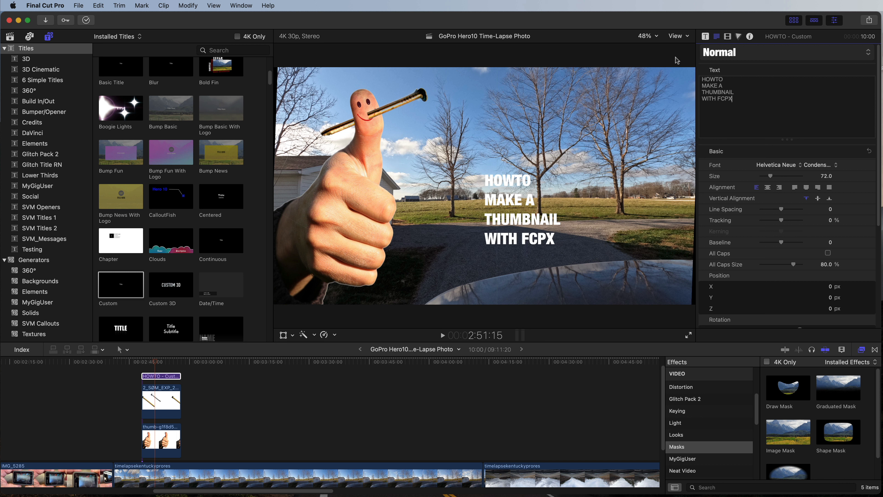
- Enlarge the title and move it to about X -156, Y 303 px so it fills the frame beside the thumb
{"action": "left_click_drag", "start_coordinate": [827, 179], "coordinate": [869, 179]}
{"action": "left_click_drag", "start_coordinate": [521, 225], "coordinate": [487, 161]}
- Turn on the title's red outline and set its width to 5.0
{"action": "scroll", "coordinate": [776, 243], "scroll_direction": "down", "scroll_amount": 5}
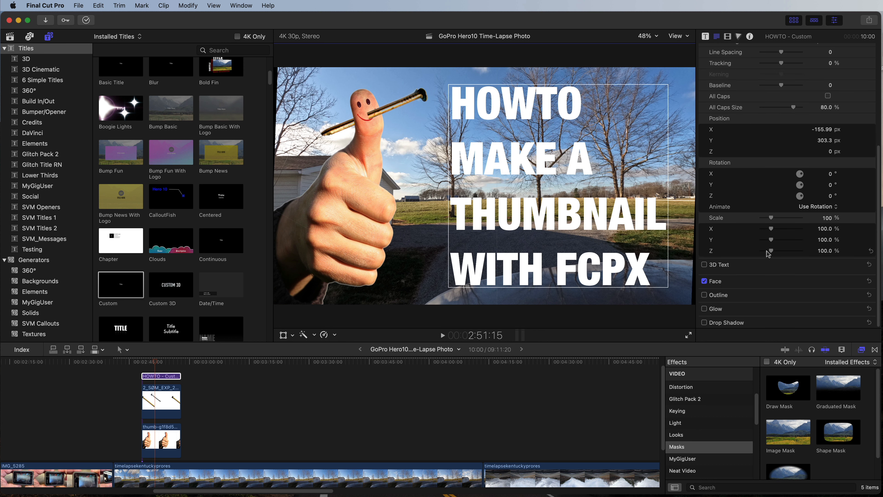
{"action": "left_click", "coordinate": [704, 295]}
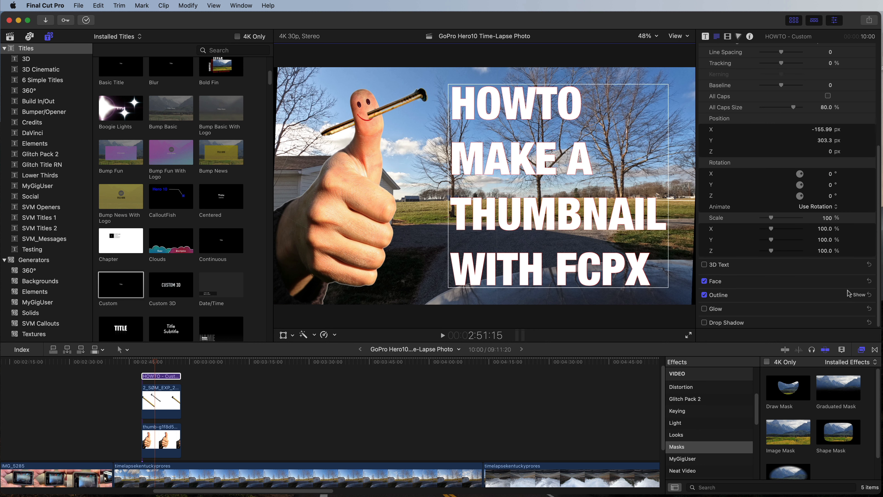
{"action": "left_click", "coordinate": [859, 295]}
{"action": "scroll", "coordinate": [807, 276], "scroll_direction": "down", "scroll_amount": 3}
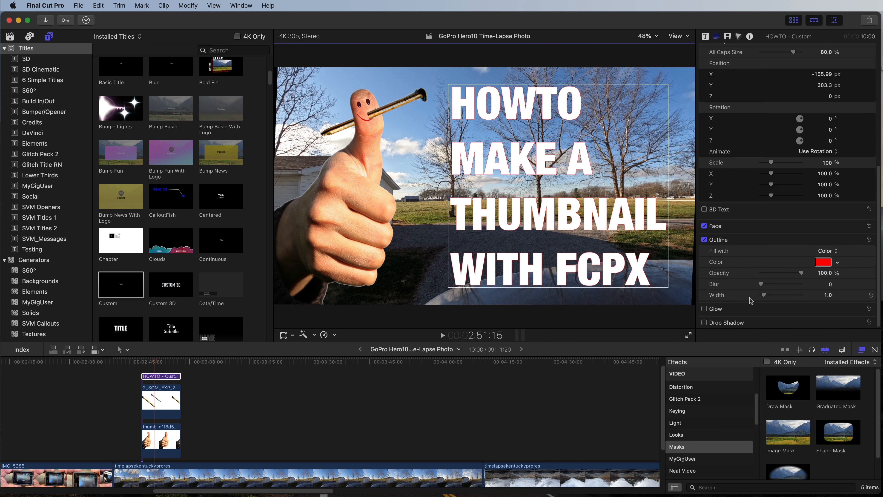
{"action": "left_click_drag", "start_coordinate": [764, 295], "coordinate": [775, 296]}
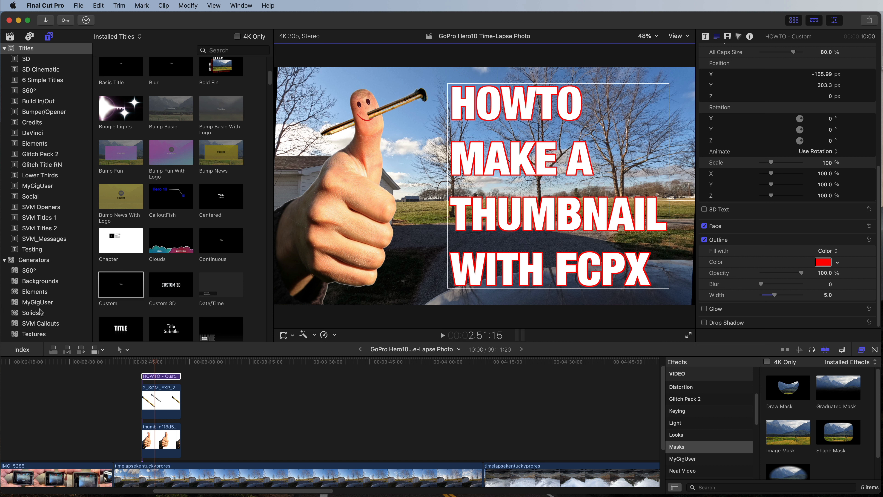
- Insert the Rays background generator between the thumb clip and the time-lapse, trimmed to 10:00 to match the stack
{"action": "left_click", "coordinate": [39, 281]}
{"action": "left_click_drag", "start_coordinate": [112, 214], "coordinate": [143, 449]}
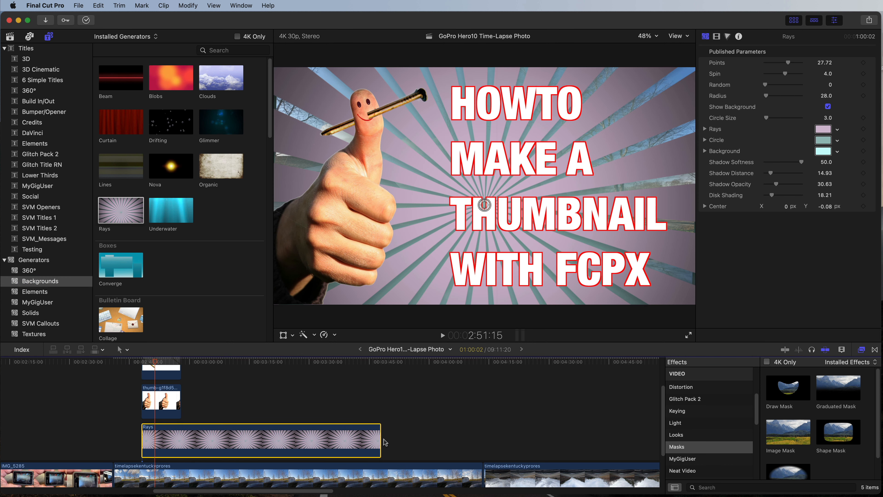
{"action": "left_click_drag", "start_coordinate": [381, 440], "coordinate": [181, 440]}
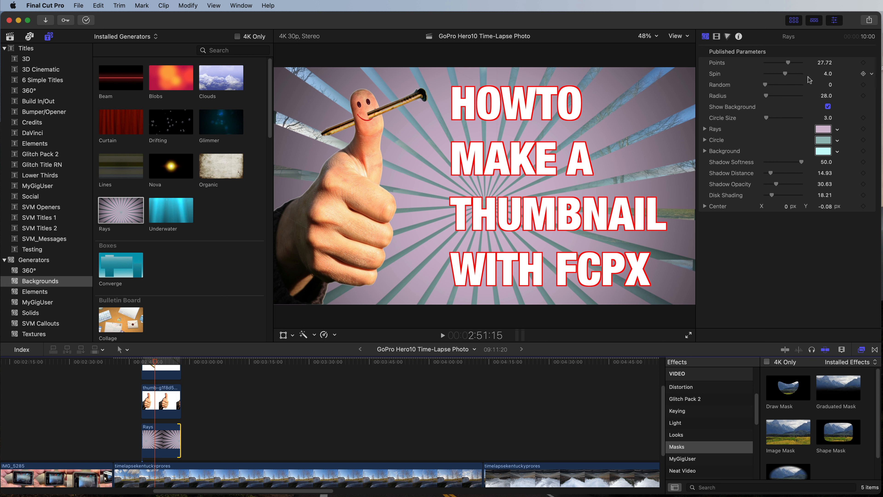
- Hide the Rays generator's background and reduce its Points to 17.0
{"action": "left_click", "coordinate": [828, 106]}
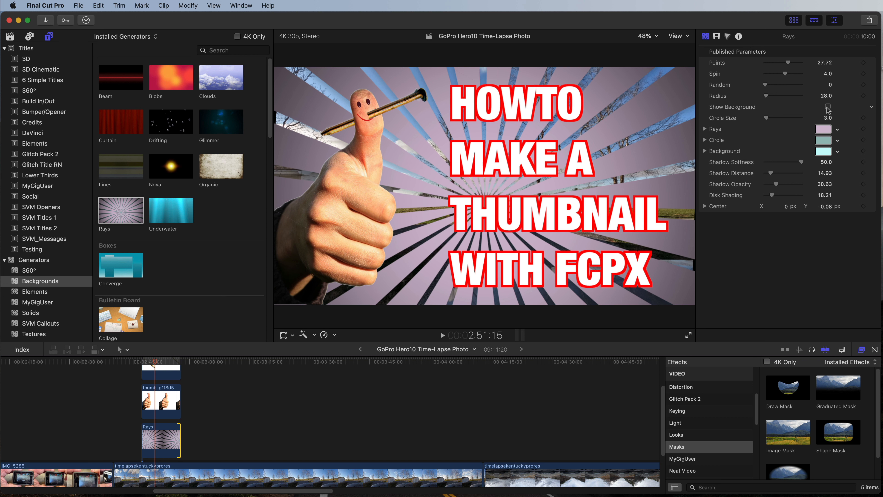
{"action": "left_click_drag", "start_coordinate": [788, 63], "coordinate": [782, 68]}
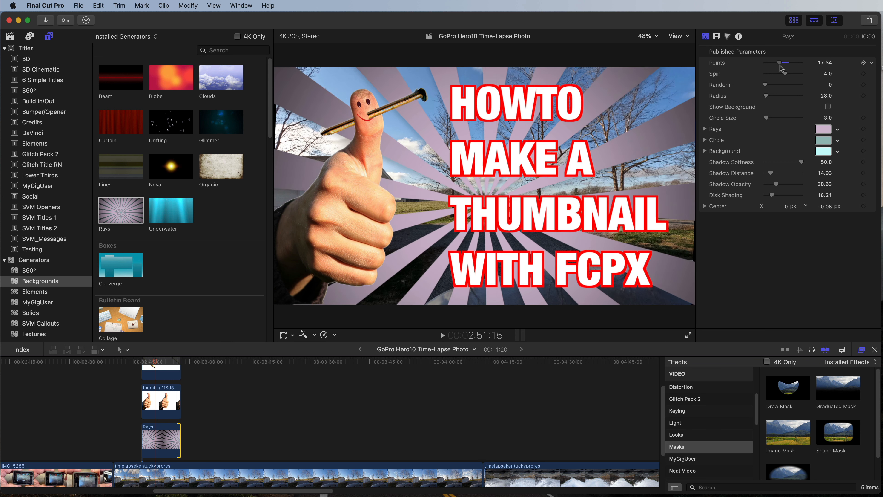
- Recolor the rays yellow-green, after trying the red-orange and orange swatches
{"action": "left_click", "coordinate": [823, 130]}
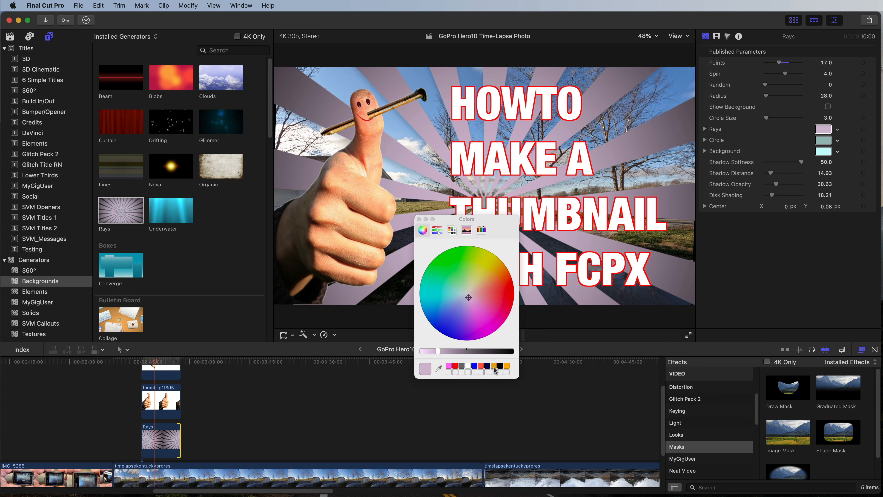
{"action": "left_click", "coordinate": [482, 366]}
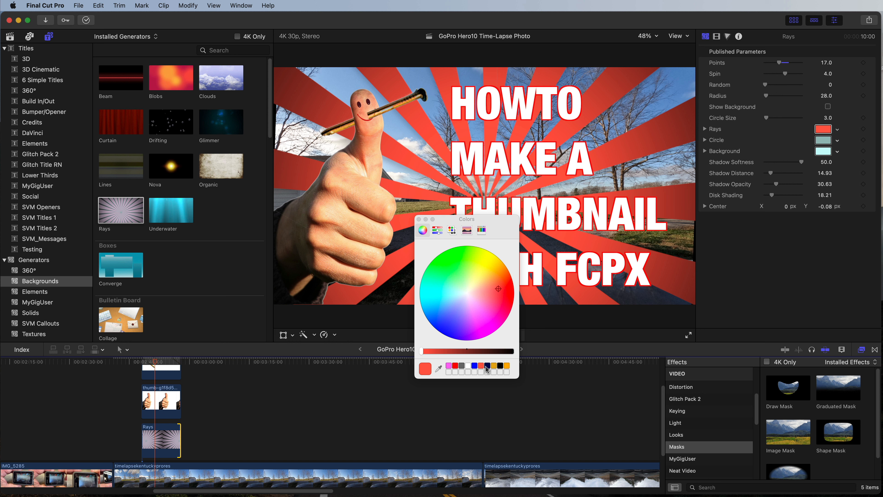
{"action": "left_click", "coordinate": [506, 366]}
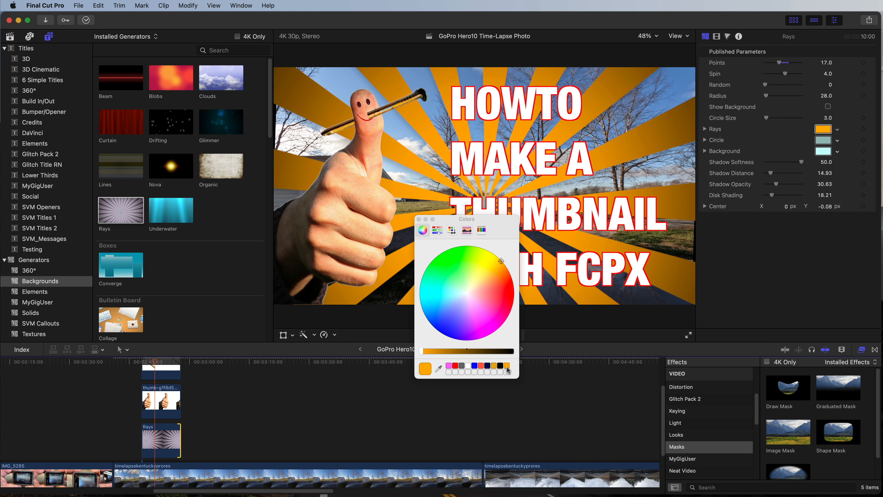
{"action": "left_click_drag", "start_coordinate": [487, 269], "coordinate": [481, 261]}
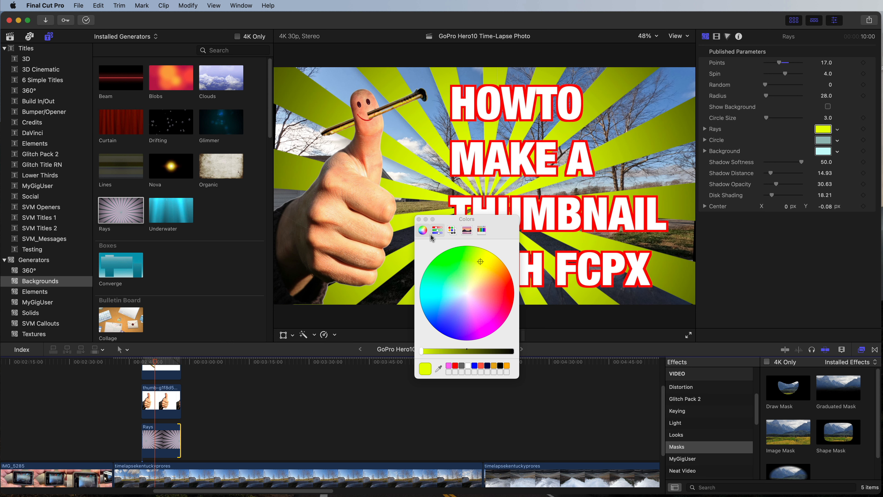
{"action": "left_click", "coordinate": [419, 219]}
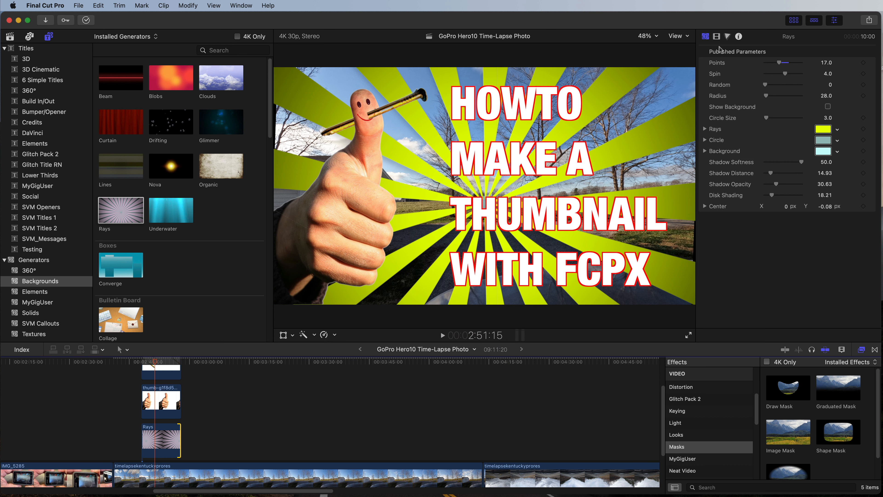
- Move the rays' center to the frame's lower edge at about X -0.01, Y -0.51, and set Spin to 3.79
{"action": "left_click", "coordinate": [705, 36]}
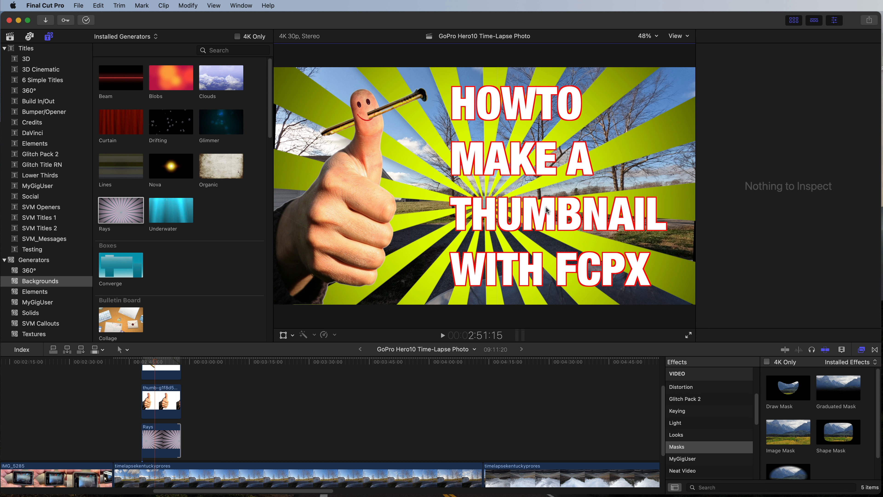
{"action": "left_click", "coordinate": [283, 335]}
{"action": "left_click", "coordinate": [284, 336]}
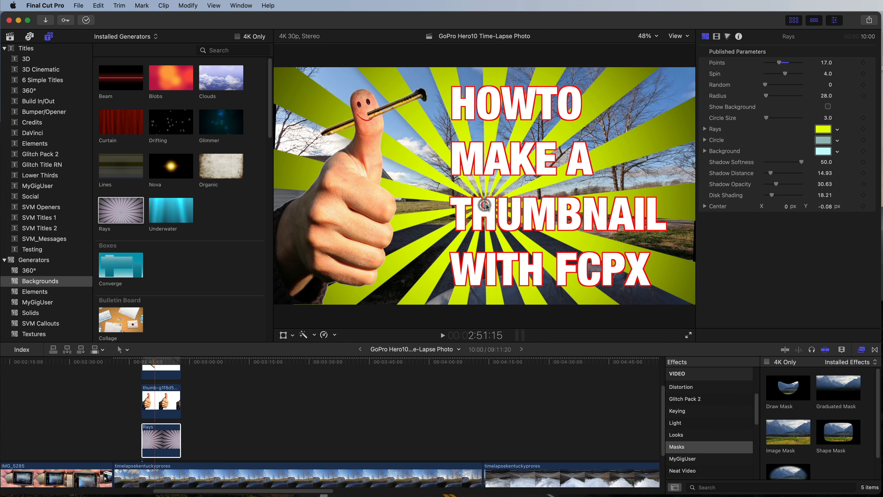
{"action": "left_click_drag", "start_coordinate": [485, 205], "coordinate": [484, 308]}
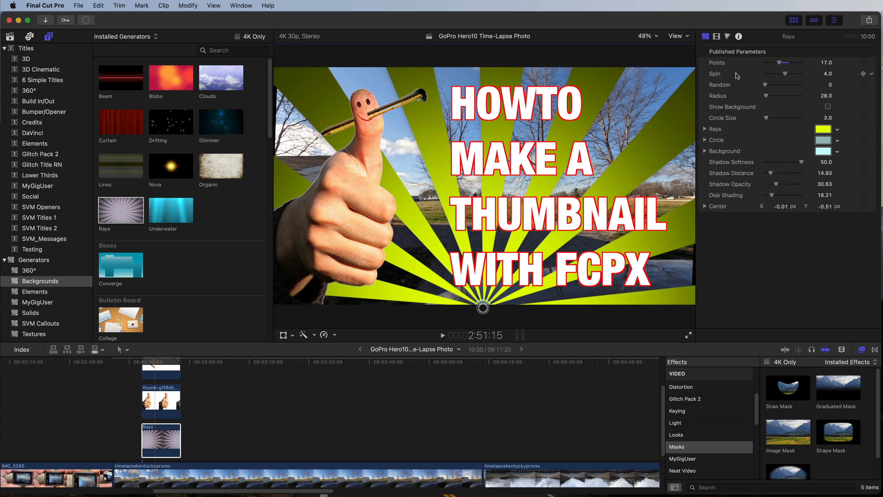
{"action": "left_click_drag", "start_coordinate": [787, 76], "coordinate": [786, 76]}
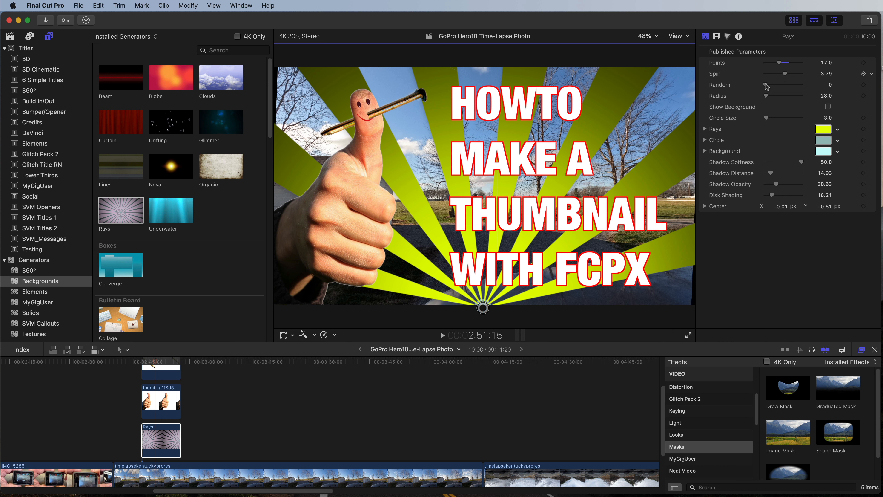
- Play the composite from just before the stacked clips, then return the playhead to 2:51:15
{"action": "left_click", "coordinate": [197, 389]}
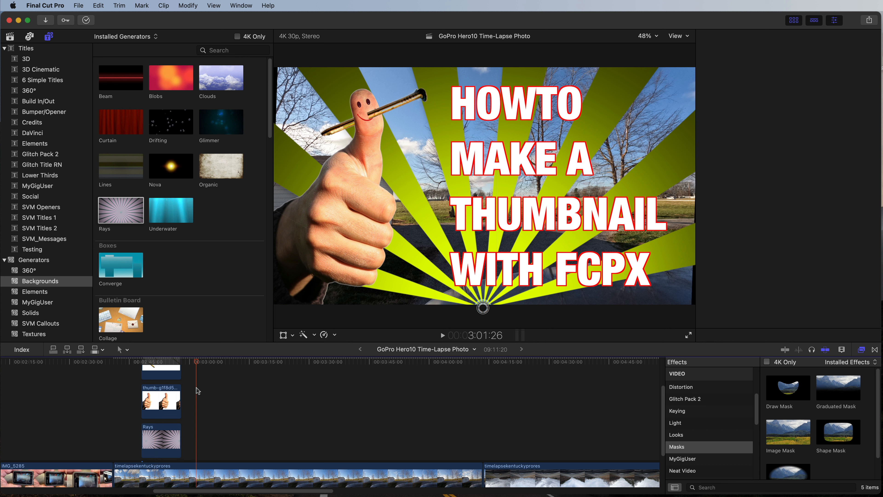
{"action": "left_click", "coordinate": [134, 363]}
{"action": "key", "text": "space"}
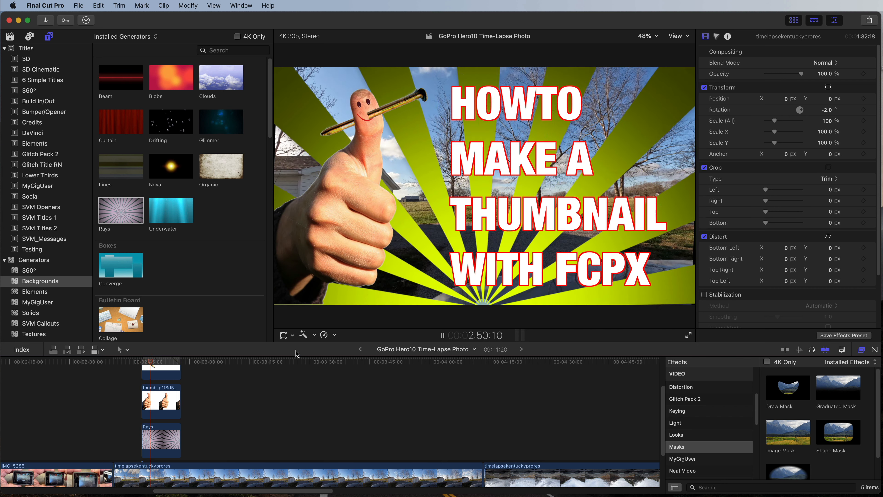
{"action": "key", "text": "space"}
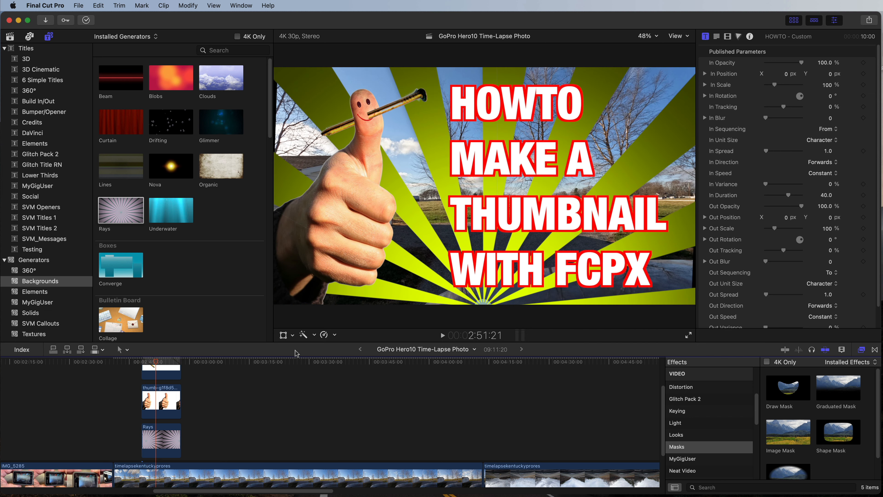
{"action": "key", "text": "Left"}
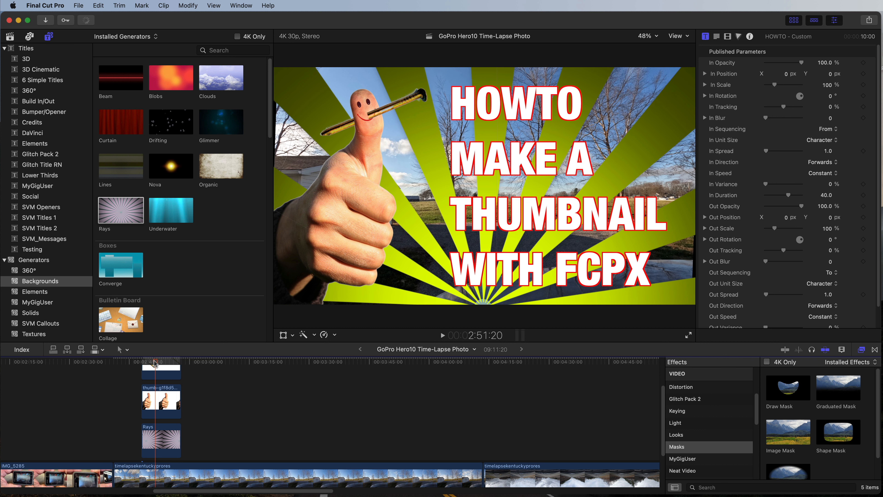
{"action": "key", "text": "Left"}
{"action": "key", "text": "Left"}
{"action": "key", "text": "Left"}
{"action": "key", "text": "Left"}
{"action": "key", "text": "Left"}
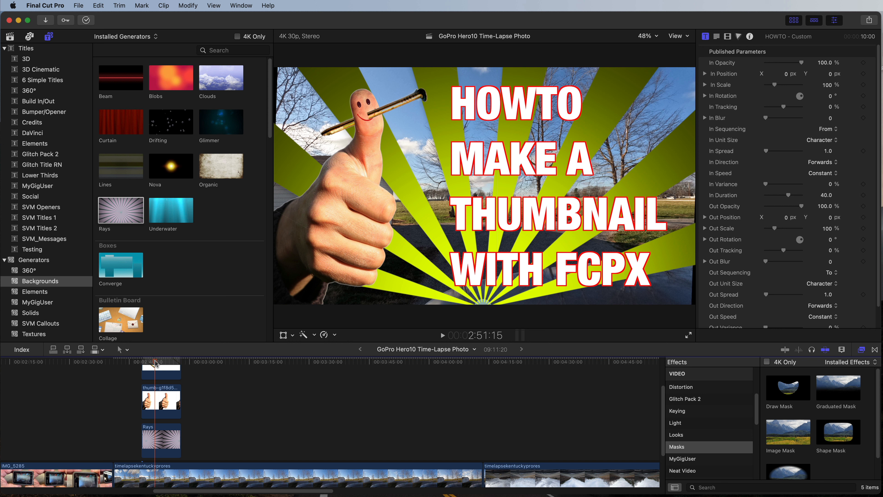
- Move the thumb image down in the frame to about X -930, Y -172 px using Transform
{"action": "left_click", "coordinate": [484, 307]}
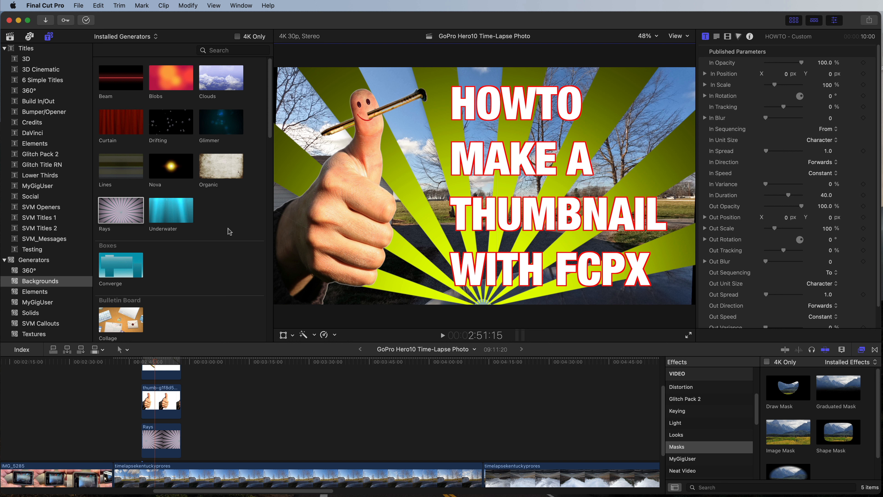
{"action": "left_click", "coordinate": [157, 404]}
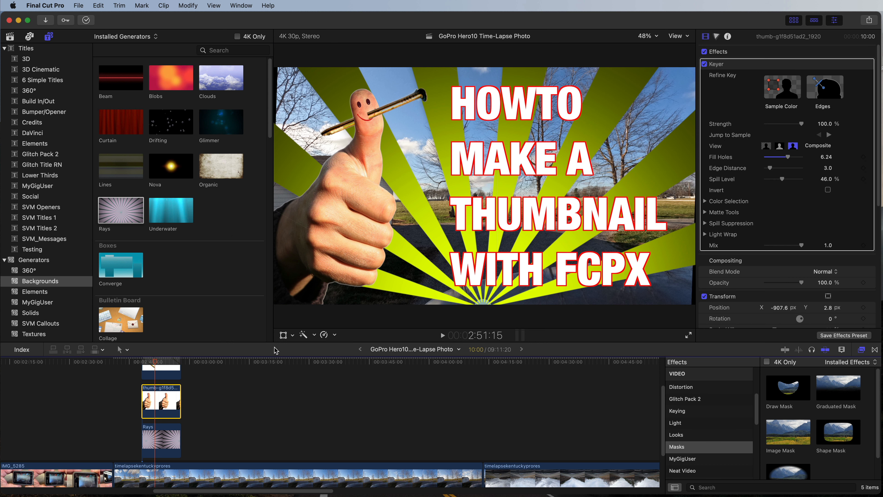
{"action": "left_click", "coordinate": [283, 335]}
{"action": "left_click_drag", "start_coordinate": [331, 239], "coordinate": [329, 257]}
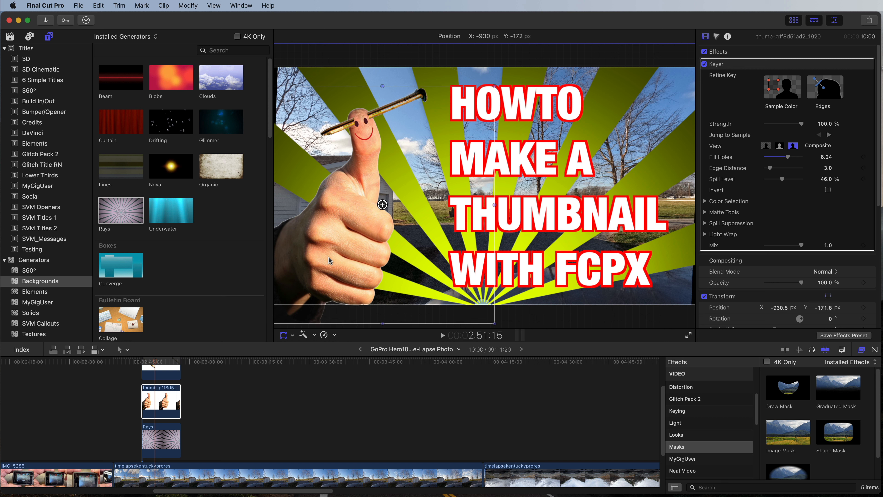
- Move the nail image slightly down with Transform so it crosses the thumb's drawn mouth, and finish the transform
{"action": "left_click", "coordinate": [169, 372]}
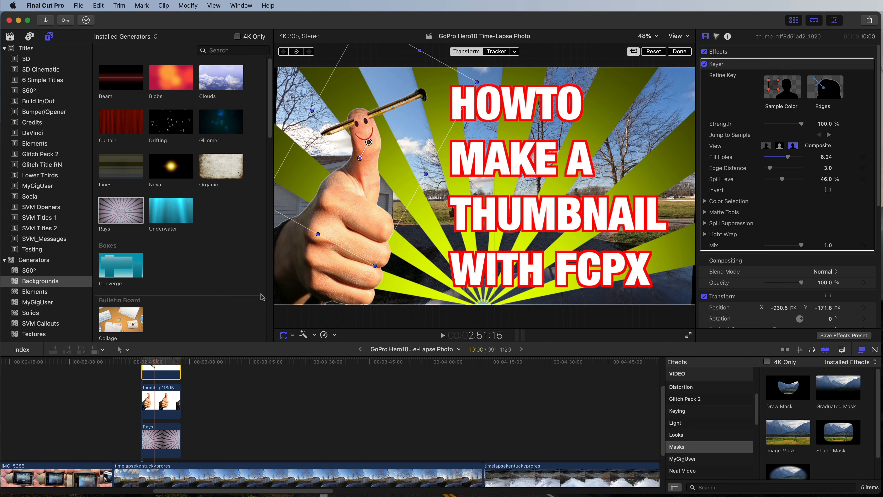
{"action": "left_click_drag", "start_coordinate": [373, 162], "coordinate": [369, 179]}
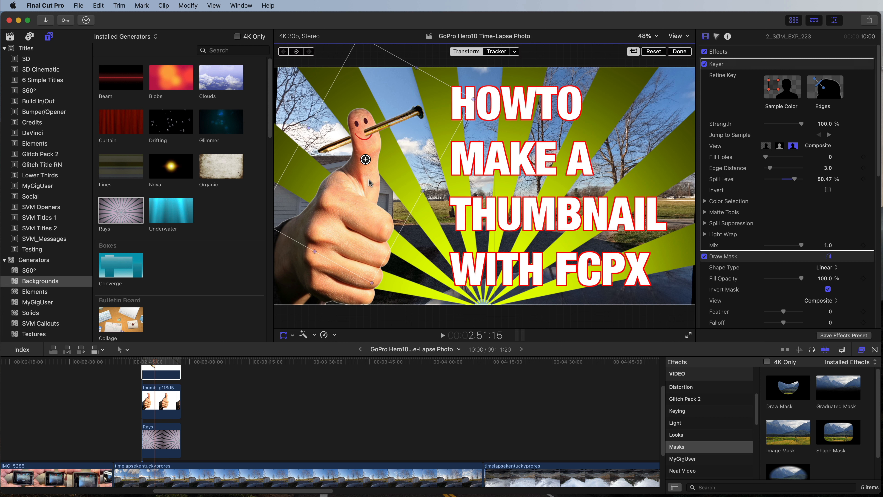
{"action": "left_click", "coordinate": [680, 51]}
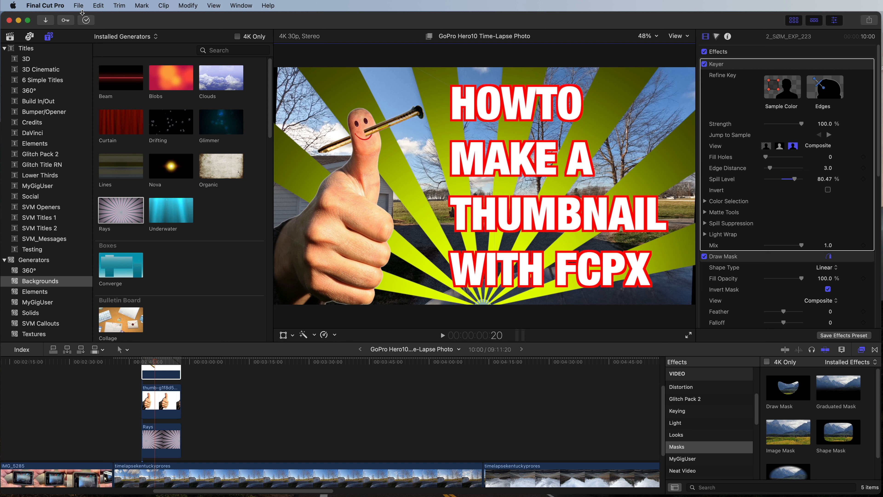
- Deselect the nail clip and place the playhead on the thumbnail frame at 2:51:11
{"action": "left_click", "coordinate": [79, 5]}
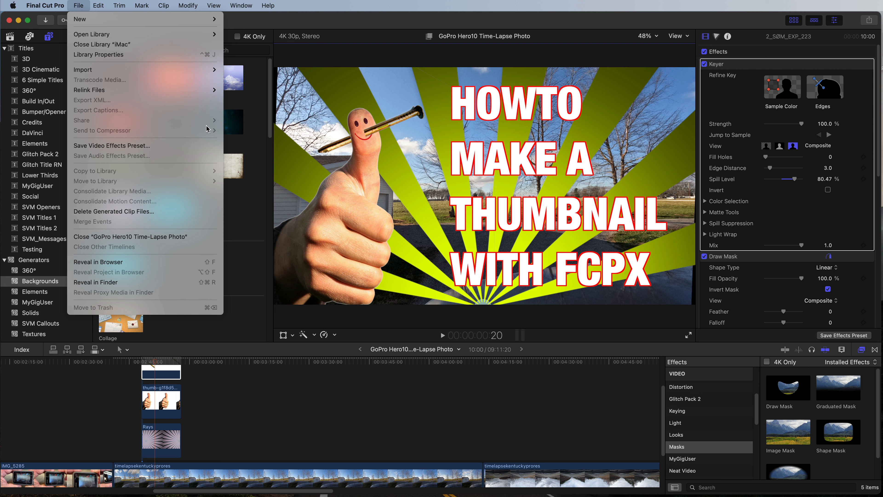
{"action": "left_click", "coordinate": [236, 404]}
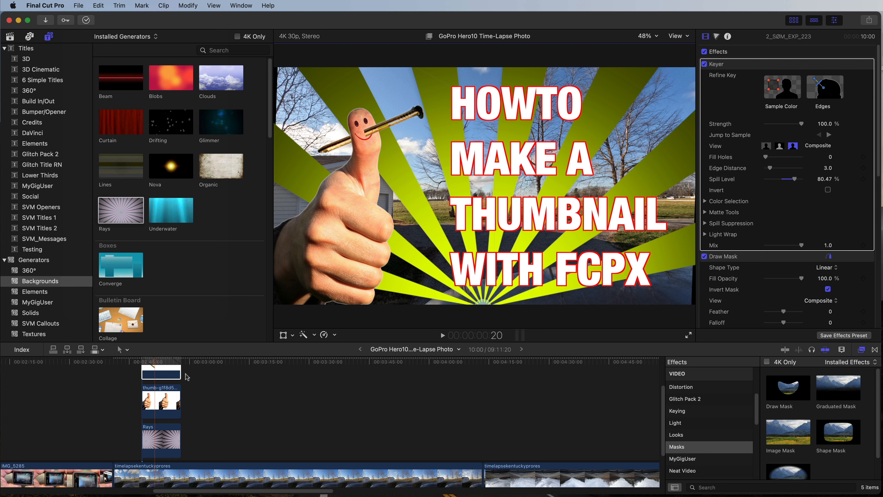
{"action": "left_click", "coordinate": [154, 363]}
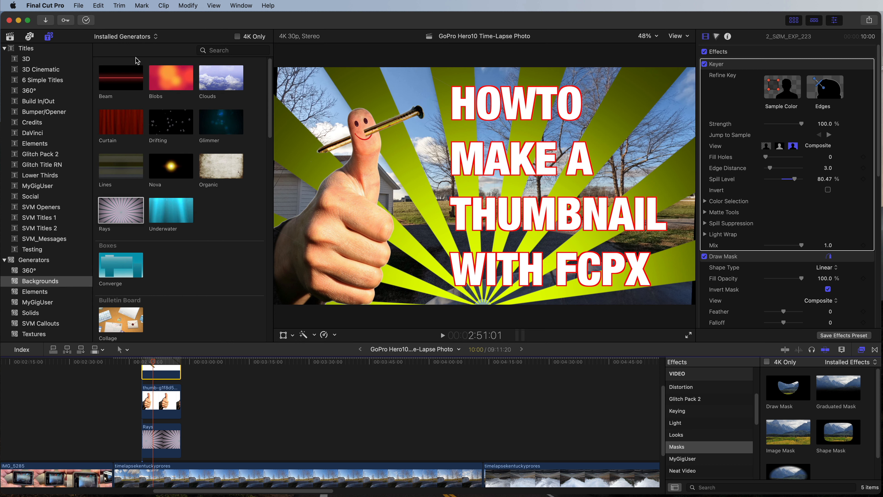
{"action": "left_click", "coordinate": [201, 385]}
{"action": "left_click", "coordinate": [155, 363]}
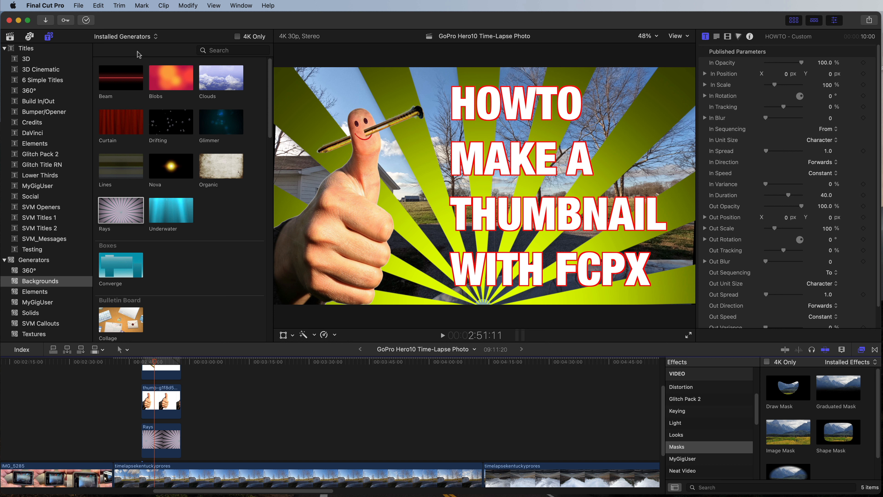
- Share the project with Save Current Frame, using the creator mygiguser and replacing the existing tag with Thumbnail
{"action": "left_click", "coordinate": [78, 6]}
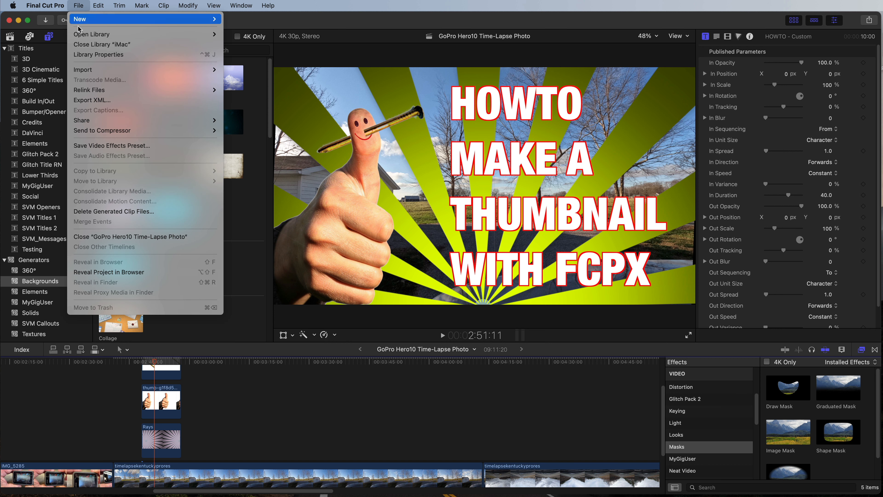
{"action": "mouse_move", "coordinate": [85, 123]}
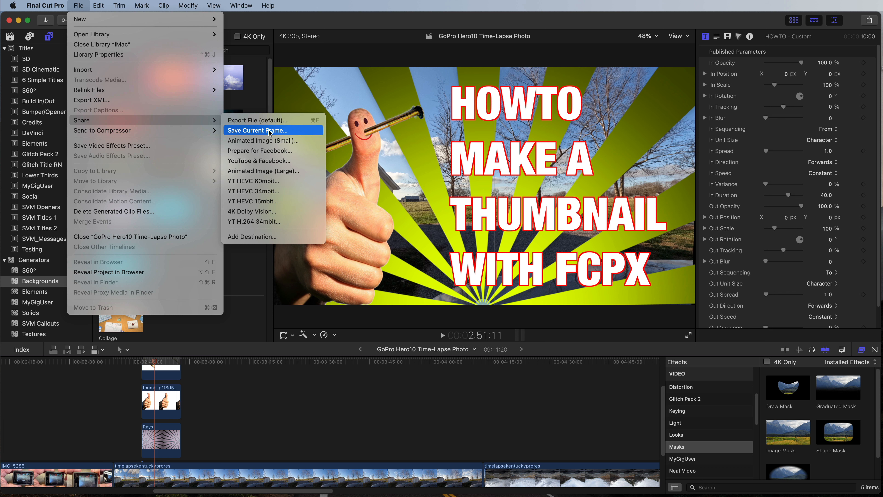
{"action": "left_click", "coordinate": [256, 131]}
{"action": "type", "text": "mygiguser"}
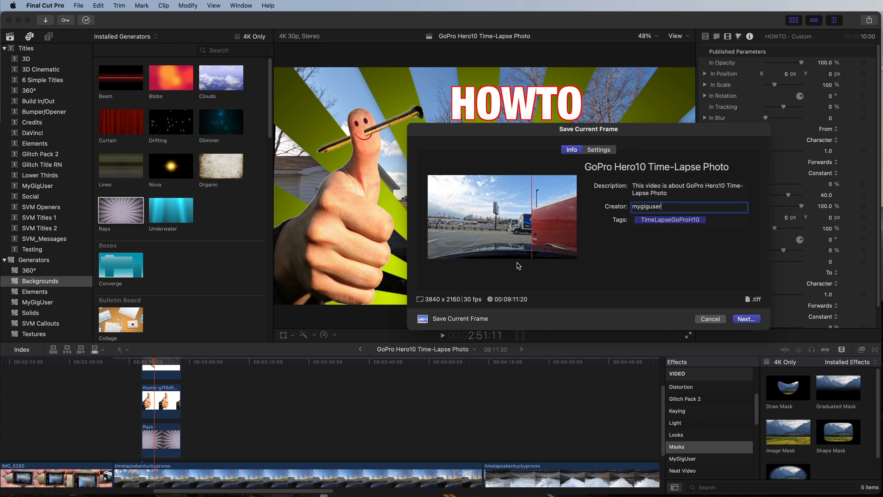
{"action": "left_click", "coordinate": [662, 222]}
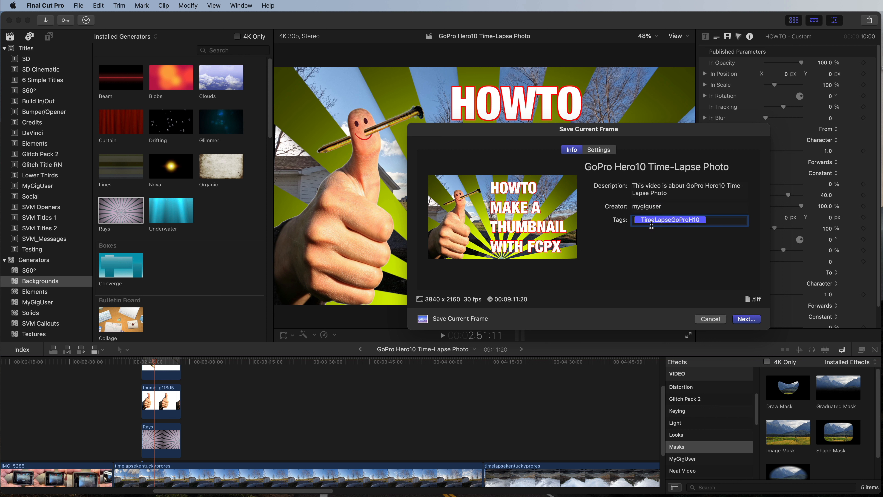
{"action": "type", "text": "Thumbnail"}
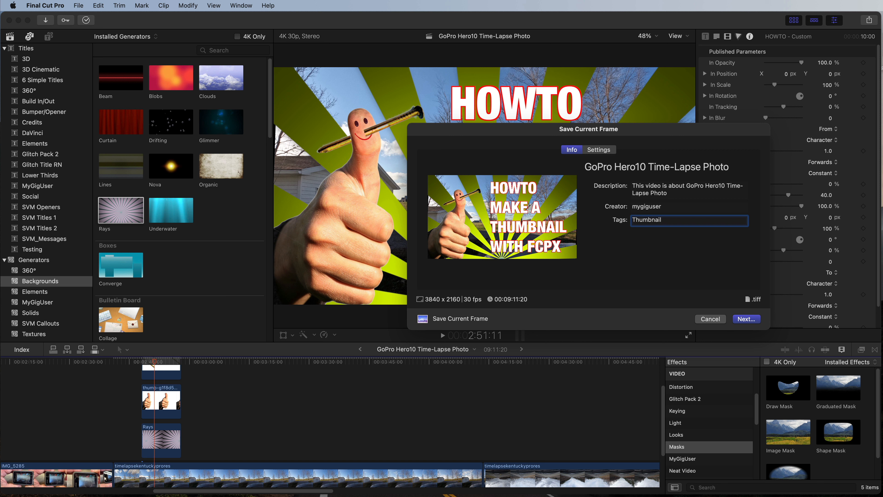
{"action": "left_click", "coordinate": [678, 207]}
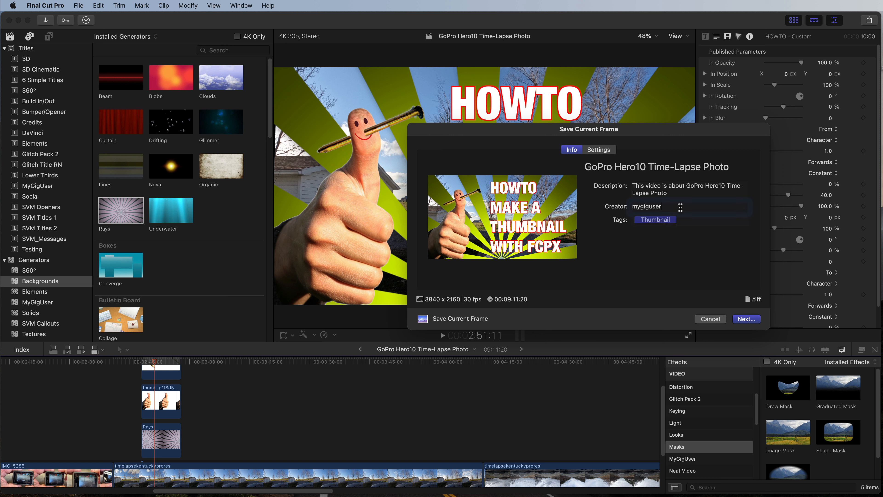
{"action": "left_click", "coordinate": [681, 222]}
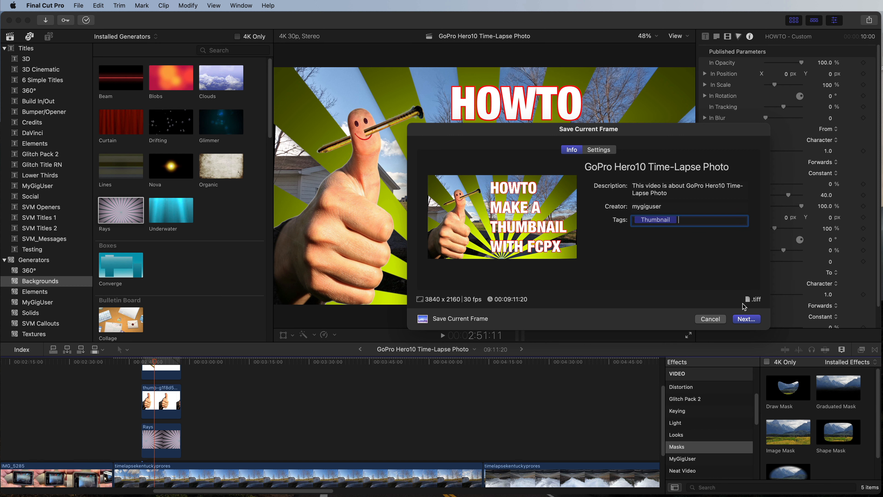
{"action": "left_click", "coordinate": [748, 320]}
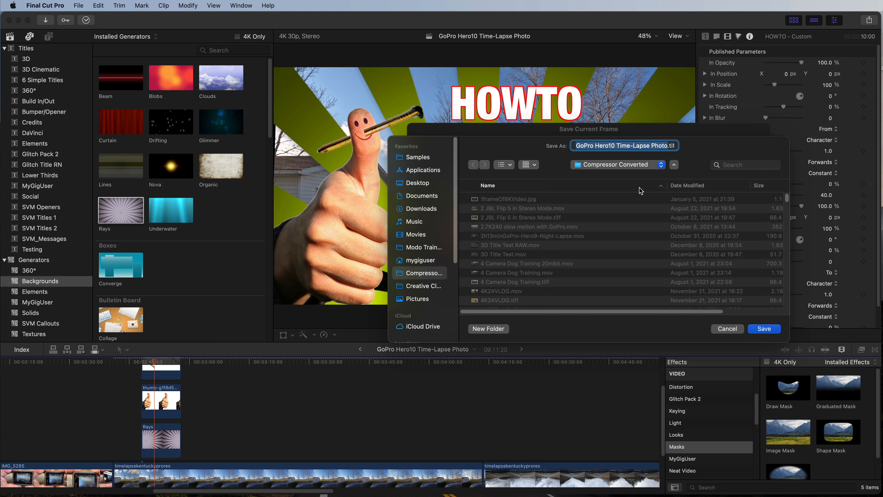
- Save the frame as thumbnail.tiff in the Compressor Converted folder
{"action": "type", "text": "thumbn"}
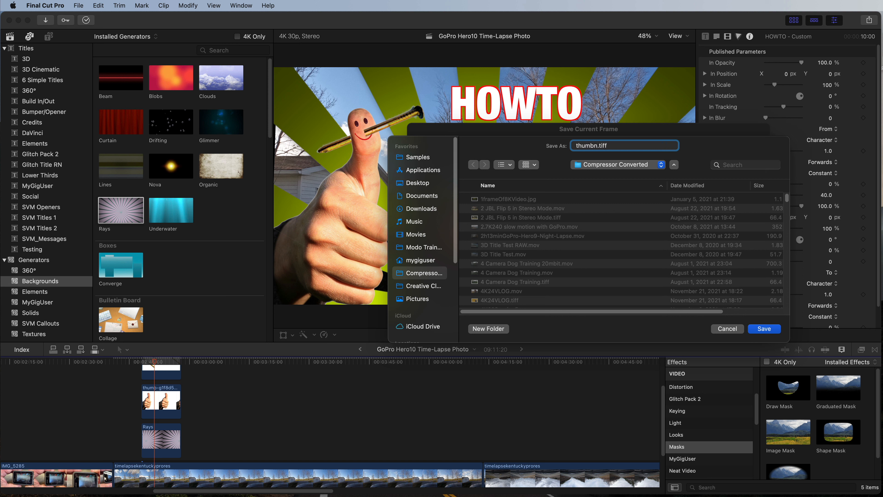
{"action": "type", "text": "ail"}
{"action": "left_click", "coordinate": [762, 329]}
{"action": "left_click", "coordinate": [625, 274]}
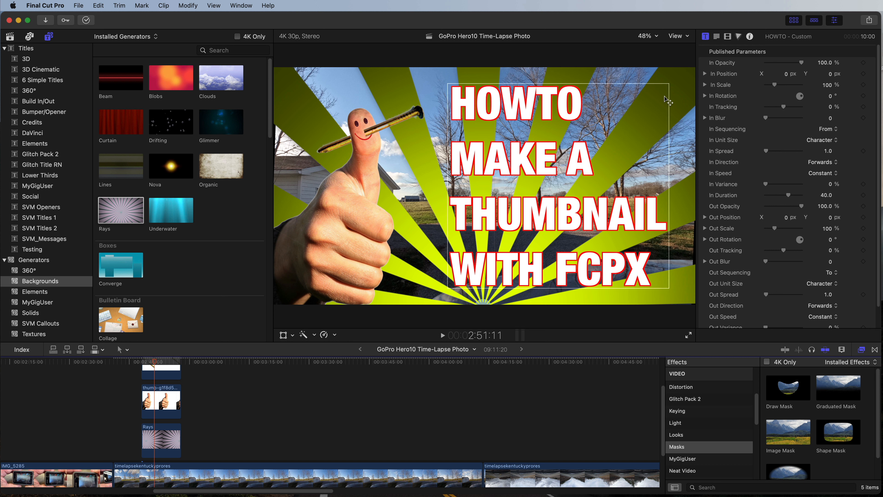
- Switch to Finder and open thumbnail.tiff from the Compressor Converted folder in Preview to check the exported image
{"action": "key", "text": "super+Tab"}
{"action": "left_click_drag", "start_coordinate": [882, 24], "coordinate": [542, 50]}
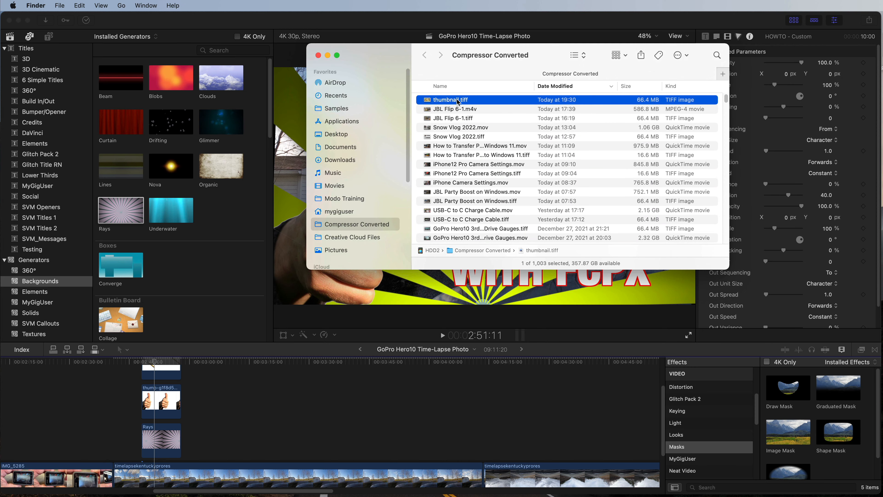
{"action": "left_click", "coordinate": [448, 100]}
{"action": "left_click", "coordinate": [429, 98]}
{"action": "double_click", "coordinate": [428, 101]}
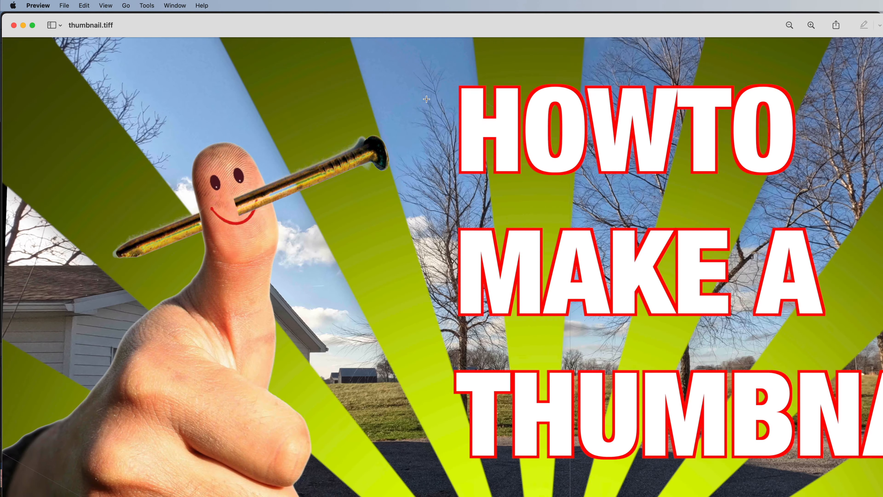